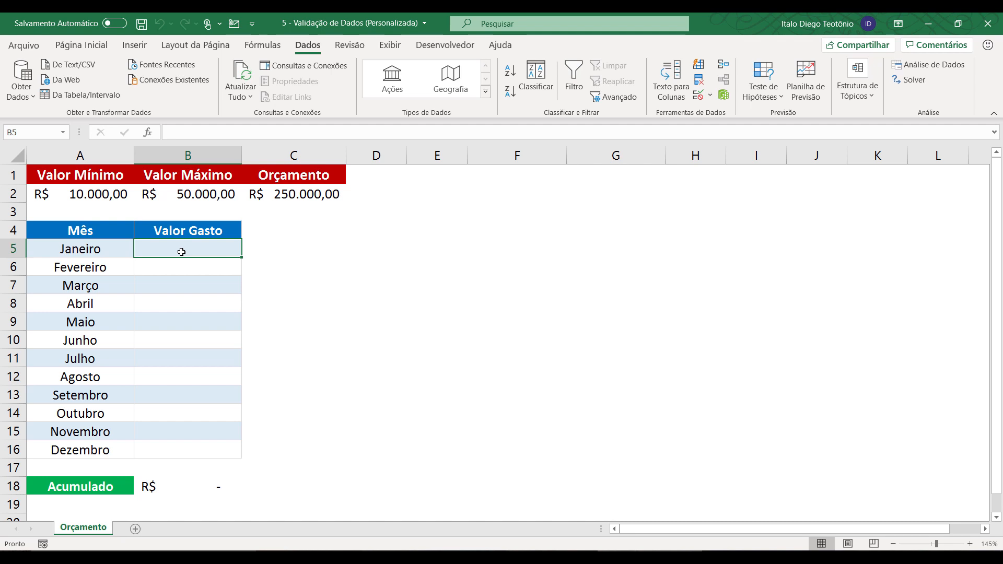
- Enter 20000 as January's Valor Gasto, then clear the monthly values in B5:B16
{"action": "type", "text": "20000"}
{"action": "key", "text": "Return"}
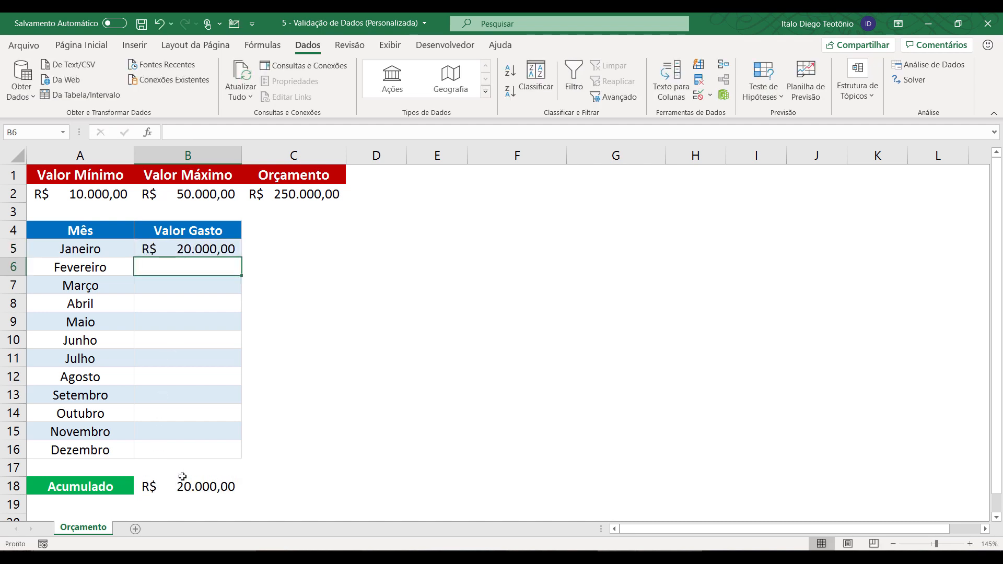
{"action": "left_click", "coordinate": [290, 193]}
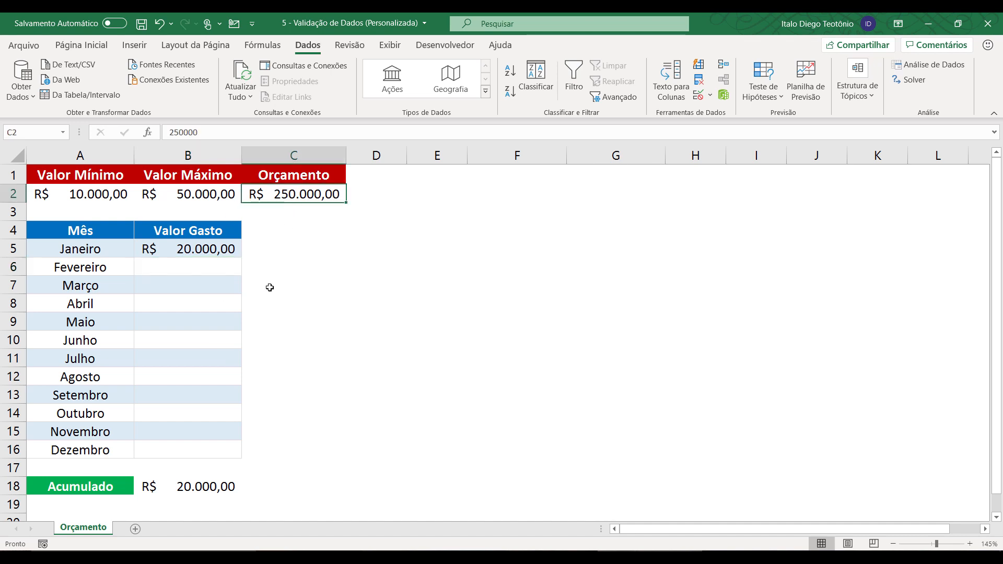
{"action": "left_click", "coordinate": [114, 198]}
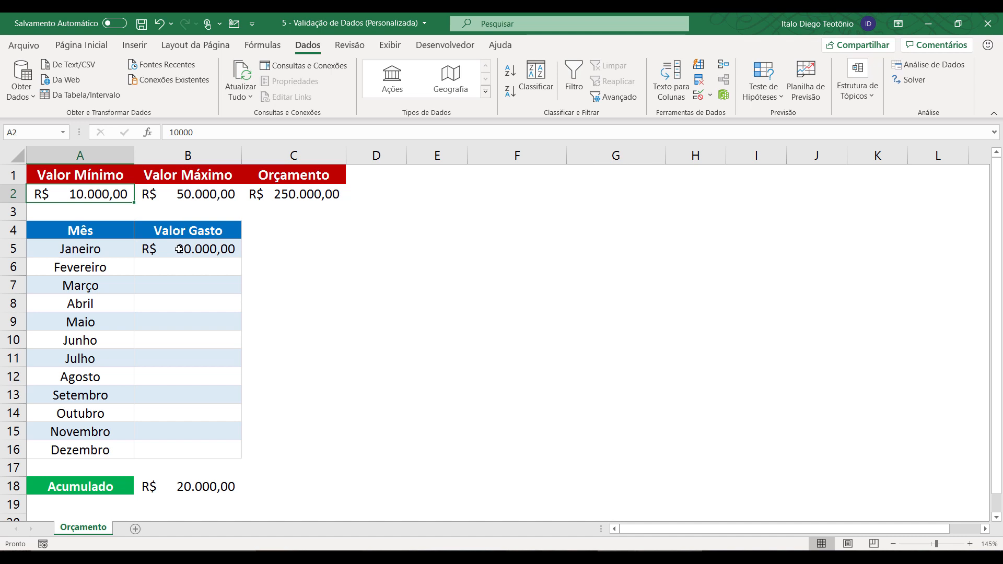
{"action": "left_click_drag", "start_coordinate": [179, 249], "coordinate": [174, 448]}
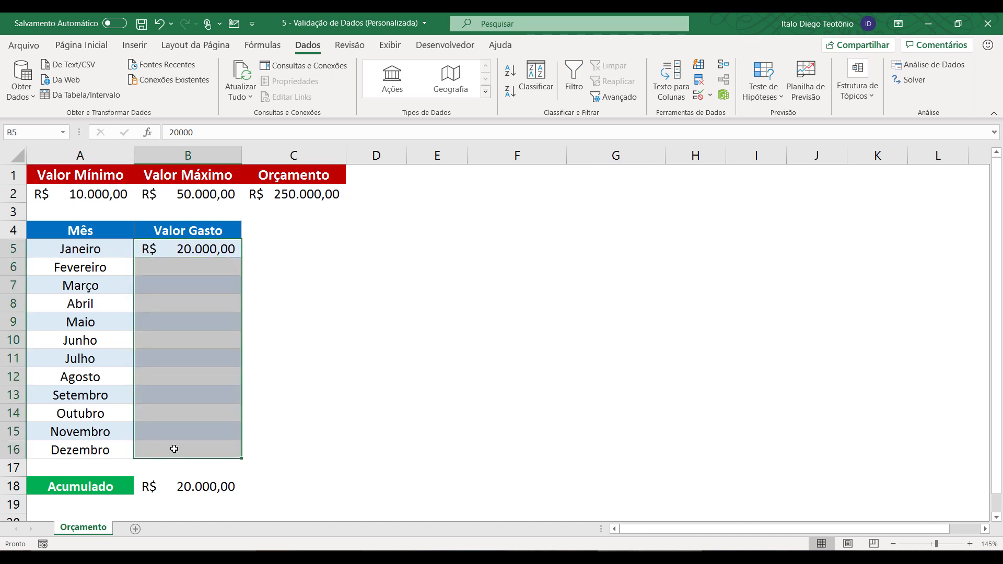
{"action": "key", "text": "Delete"}
{"action": "left_click", "coordinate": [111, 197]}
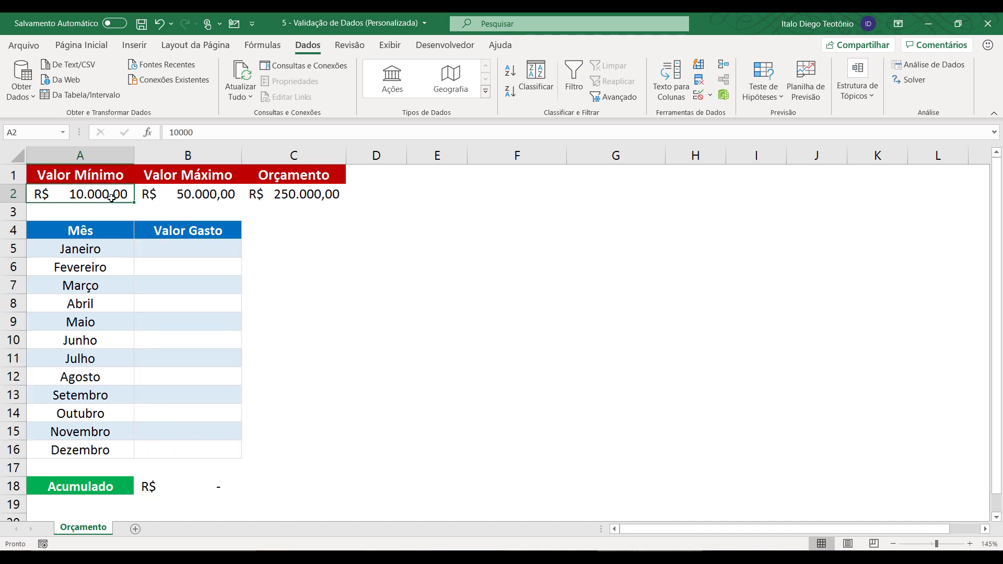
{"action": "left_click", "coordinate": [182, 193]}
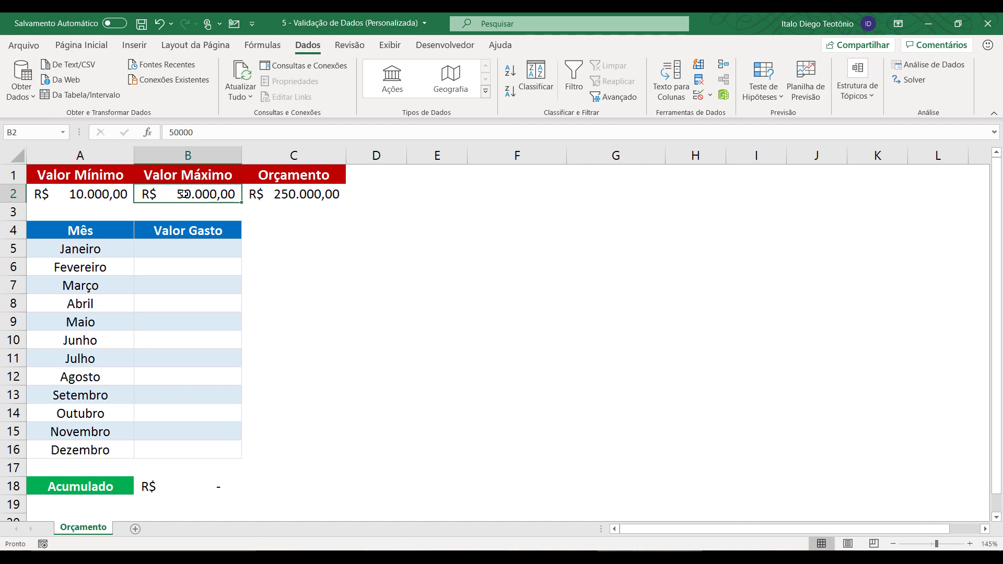
{"action": "left_click", "coordinate": [272, 195]}
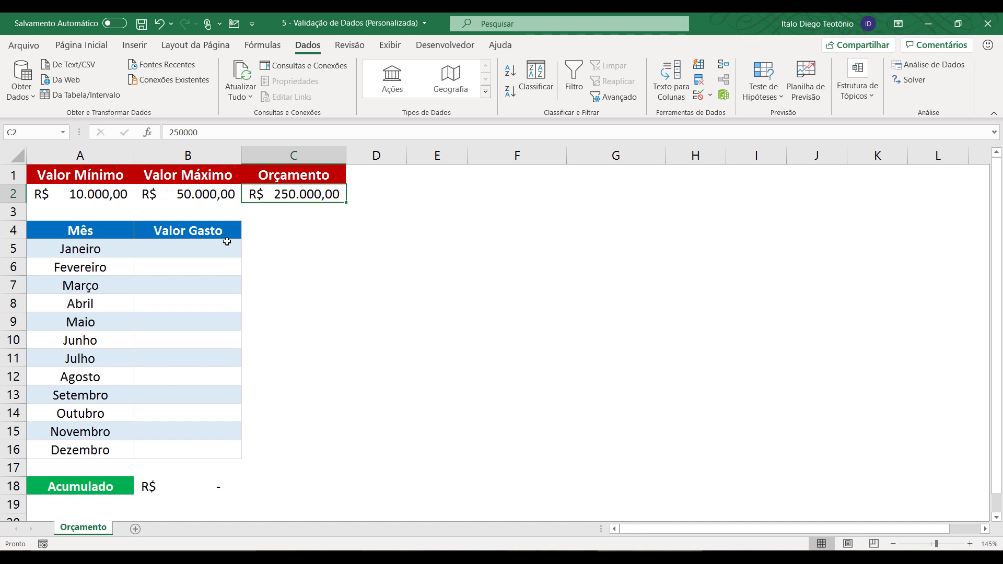
- Apply data validation to the Valor Gasto cells B5:B16, allowing decimals (Decimal) between 10000 and 50000
{"action": "left_click_drag", "start_coordinate": [225, 244], "coordinate": [206, 445]}
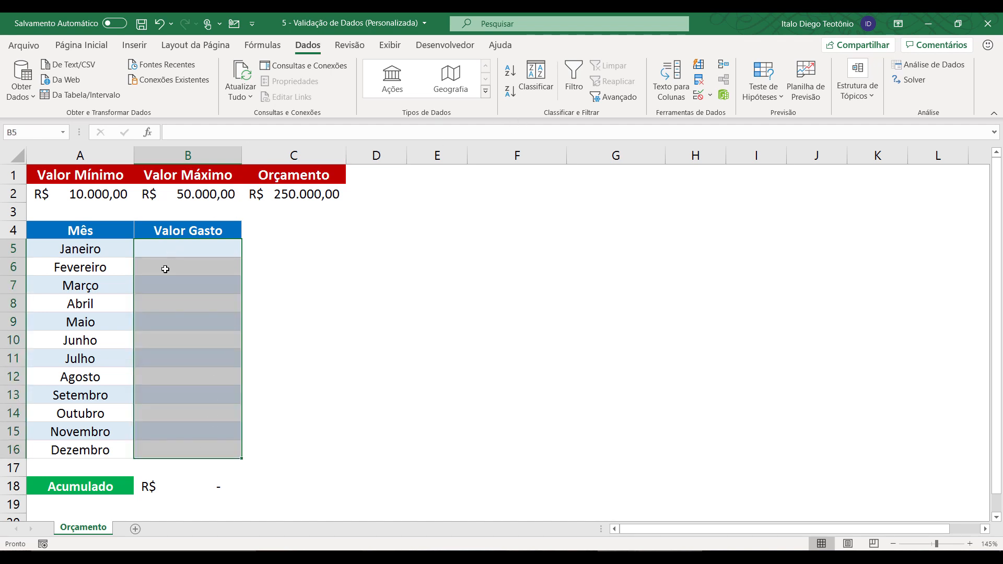
{"action": "left_click", "coordinate": [711, 96]}
{"action": "left_click", "coordinate": [717, 113]}
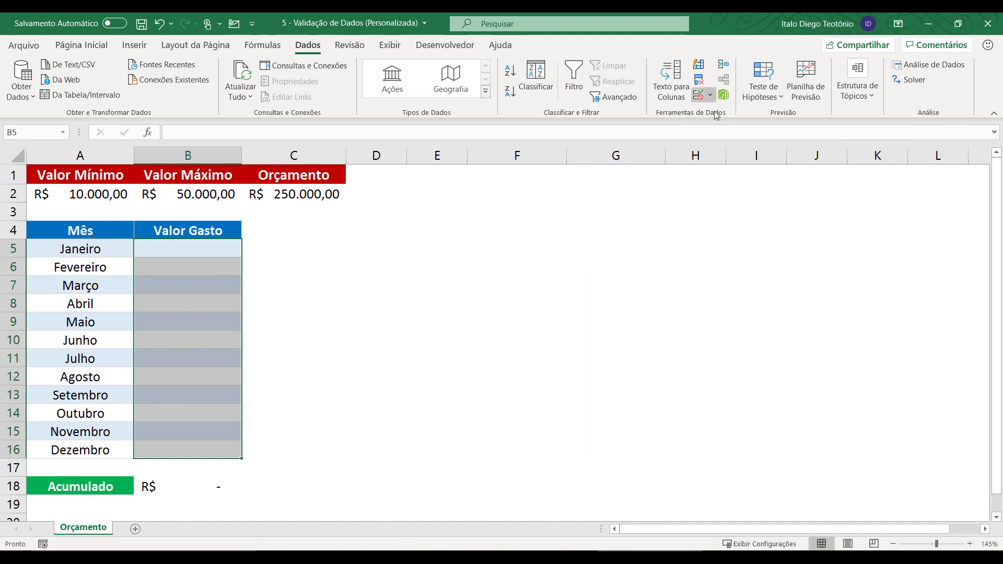
{"action": "left_click", "coordinate": [630, 326]}
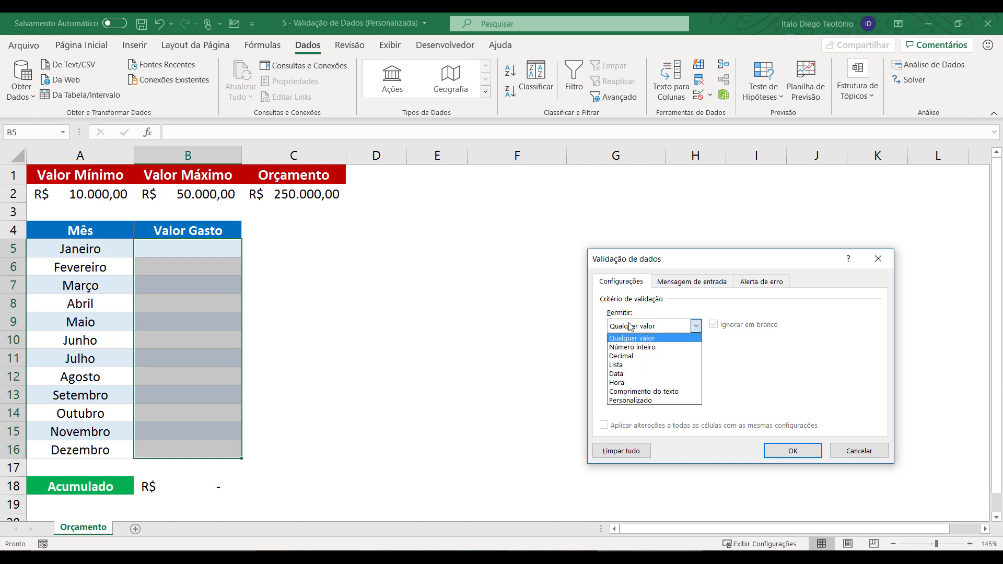
{"action": "left_click", "coordinate": [633, 357]}
{"action": "left_click", "coordinate": [637, 381]}
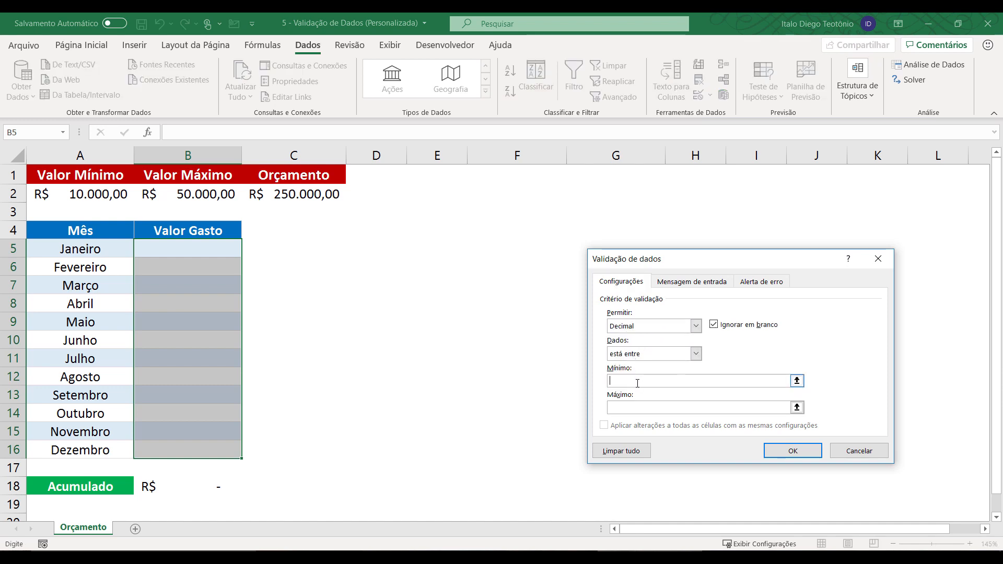
{"action": "type", "text": "10000"}
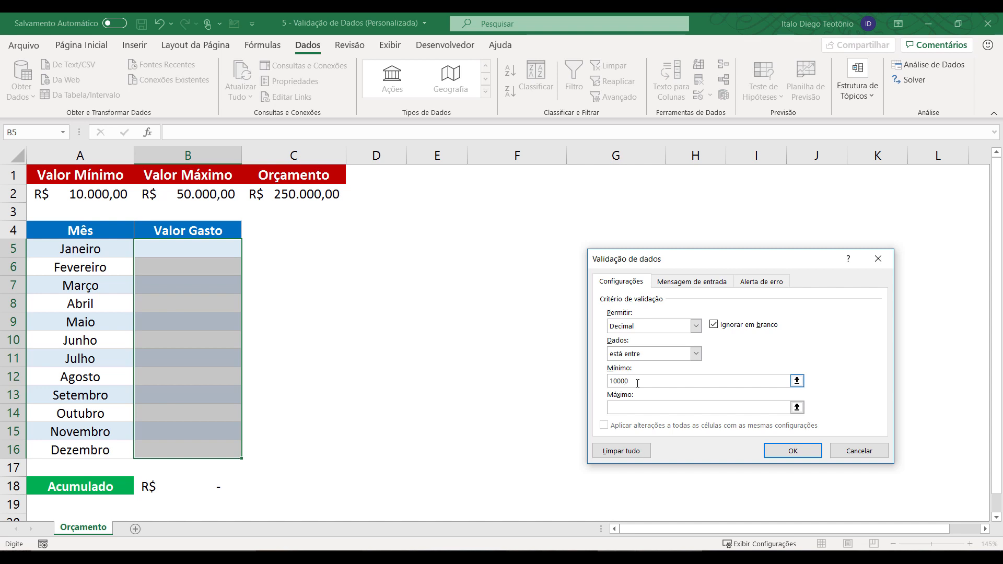
{"action": "type", "text": "50000"}
{"action": "left_click", "coordinate": [781, 452]}
- Enter 15000 as January's Valor Gasto in B5
{"action": "left_click", "coordinate": [179, 248]}
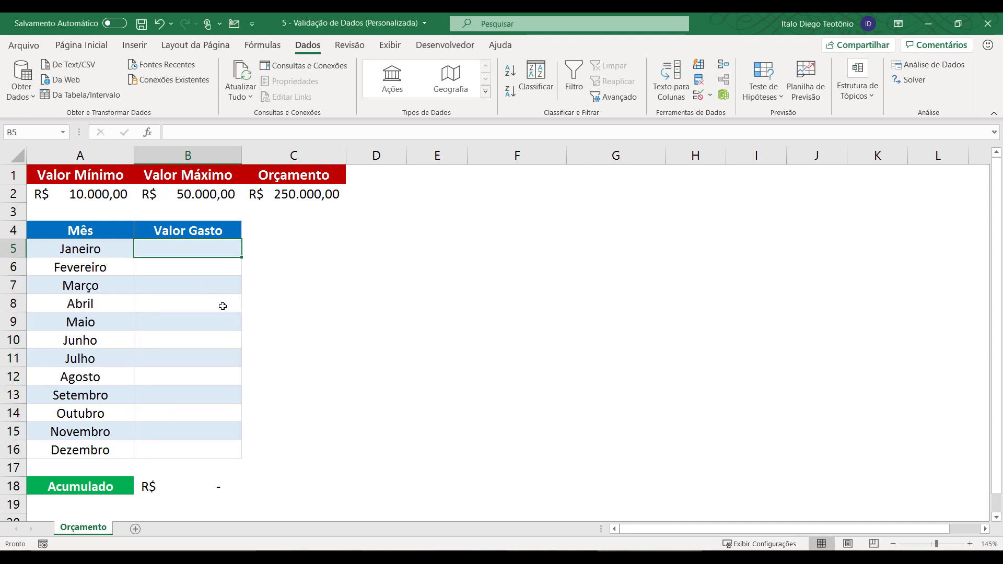
{"action": "type", "text": "15000"}
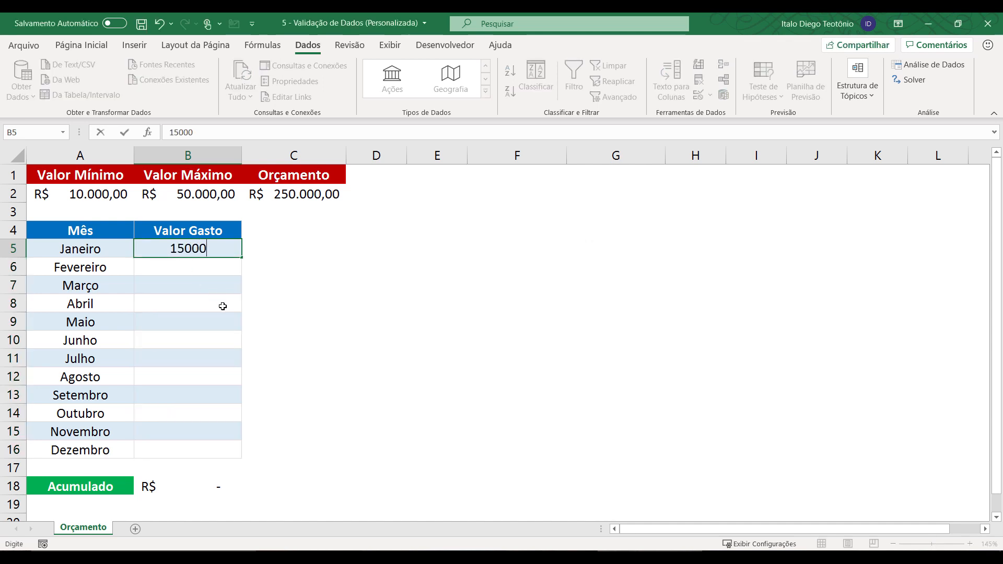
{"action": "key", "text": "Return"}
- Test the validation in February's cell B6 by trying 5000 and 60000, cancelling each entry
{"action": "type", "text": "5000"}
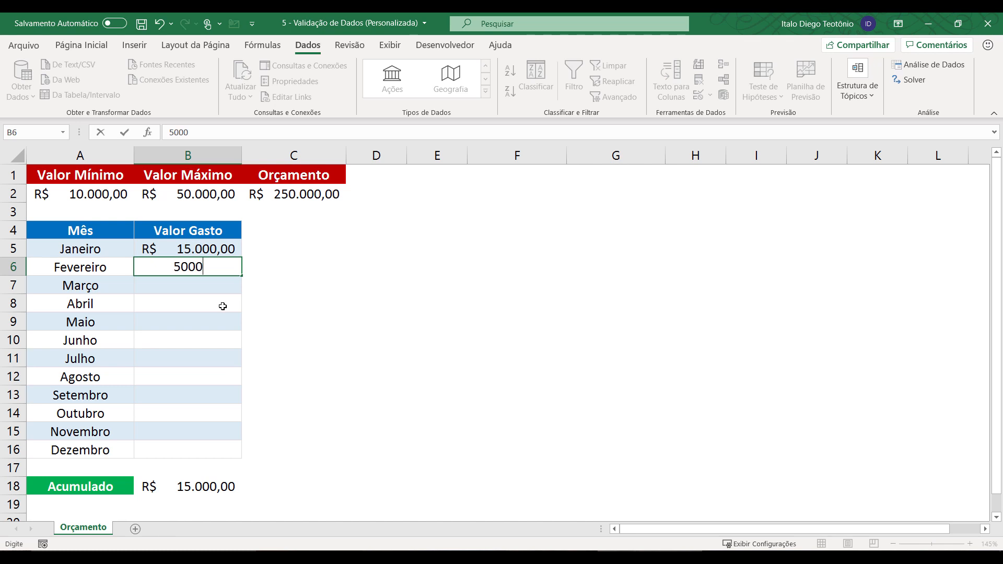
{"action": "key", "text": "Return"}
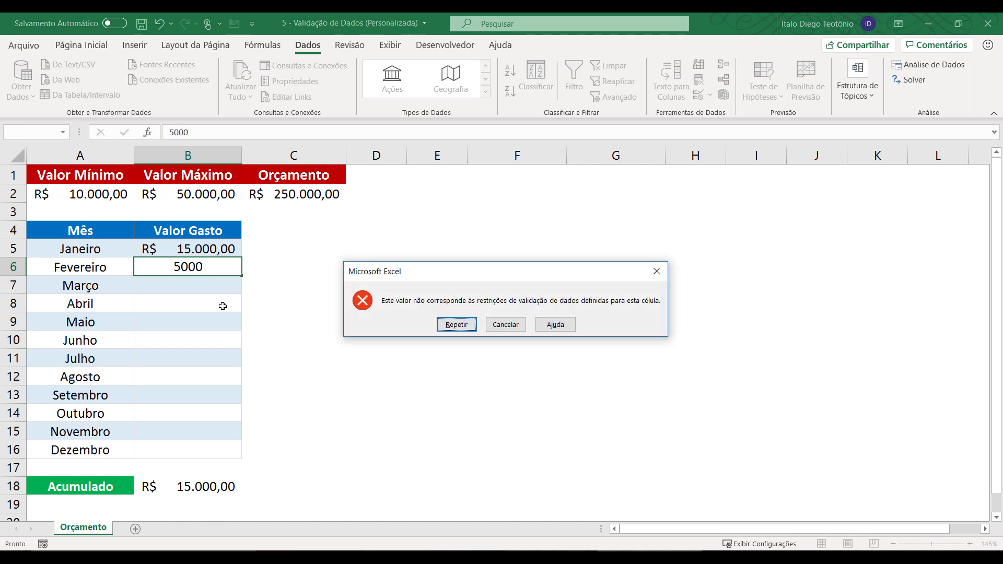
{"action": "left_click", "coordinate": [504, 324]}
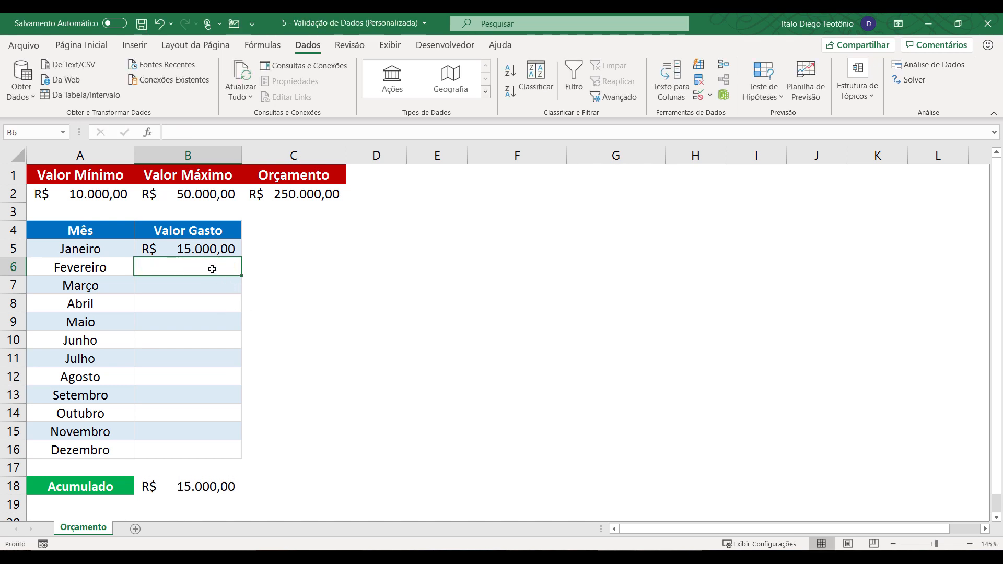
{"action": "type", "text": "600000"}
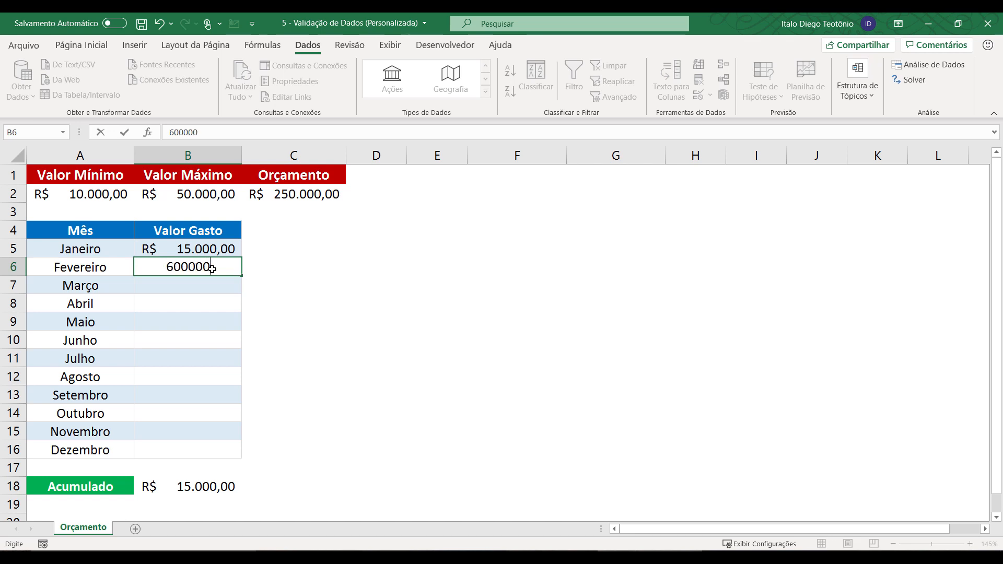
{"action": "key", "text": "BackSpace"}
{"action": "key", "text": "Return"}
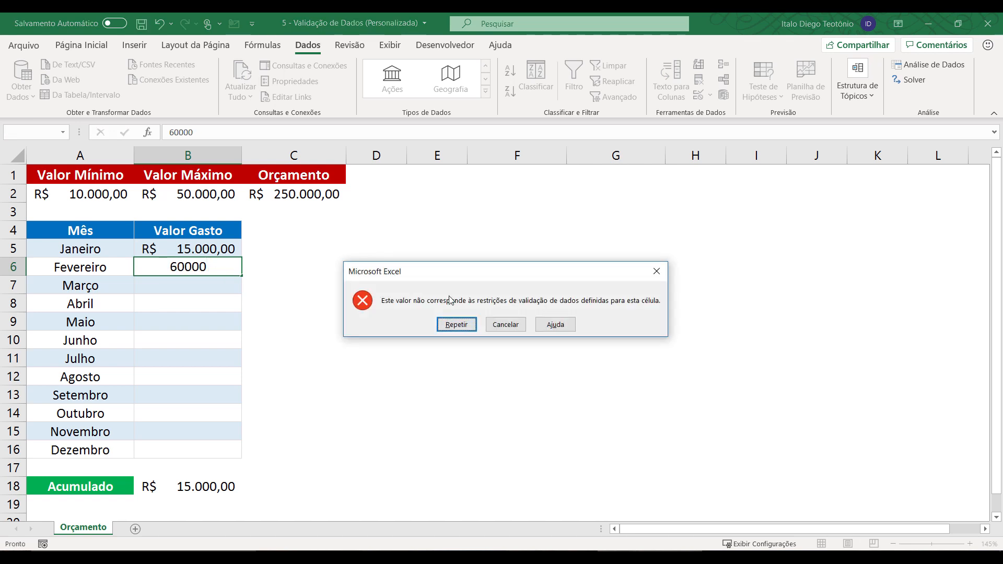
{"action": "left_click", "coordinate": [502, 325]}
- Change the validation limits of B5:B16 to cell references, with minimum =A2 and maximum from B2
{"action": "left_click_drag", "start_coordinate": [227, 248], "coordinate": [227, 449]}
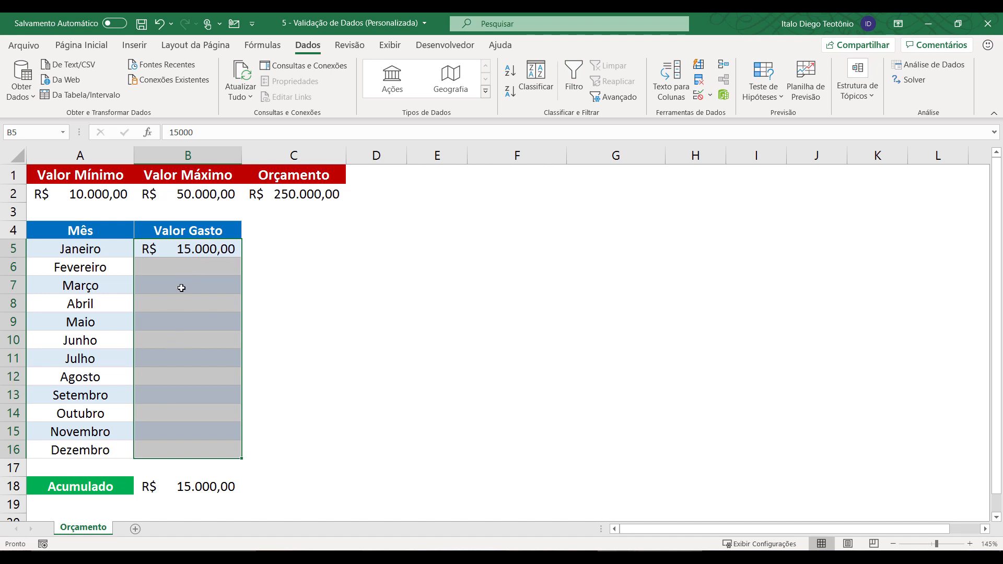
{"action": "left_click", "coordinate": [710, 97]}
{"action": "left_click", "coordinate": [719, 113]}
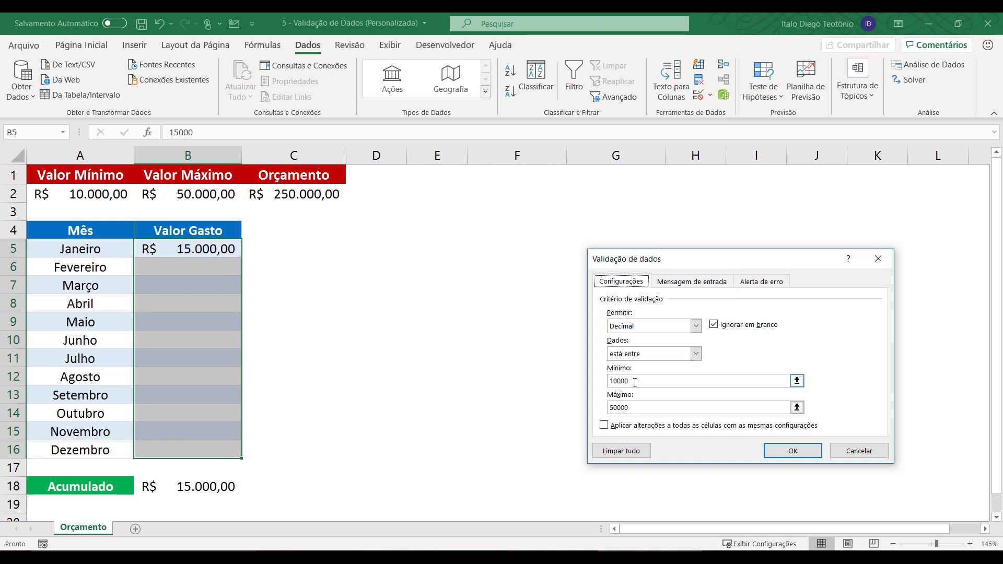
{"action": "left_click_drag", "start_coordinate": [634, 382], "coordinate": [595, 379]}
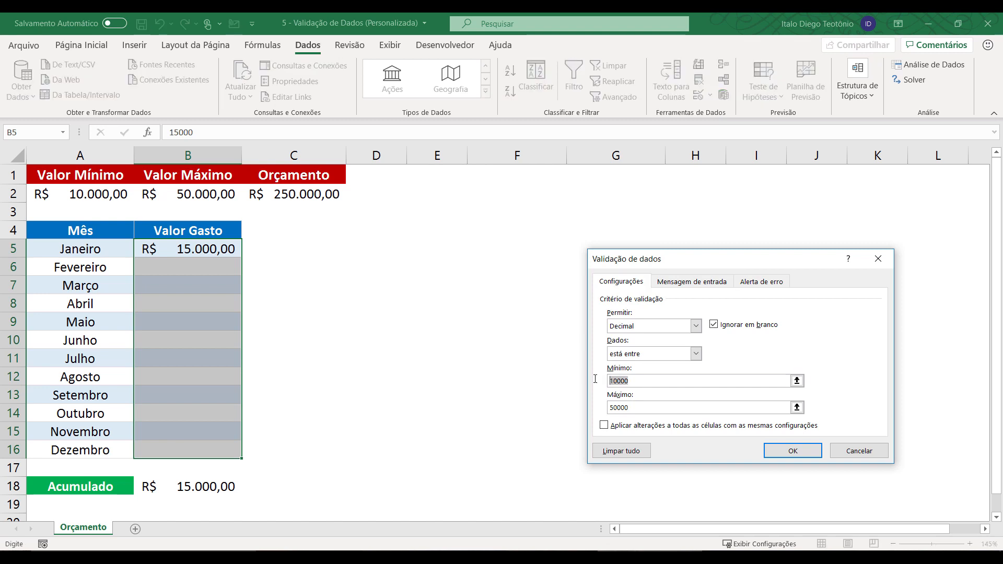
{"action": "left_click", "coordinate": [98, 192]}
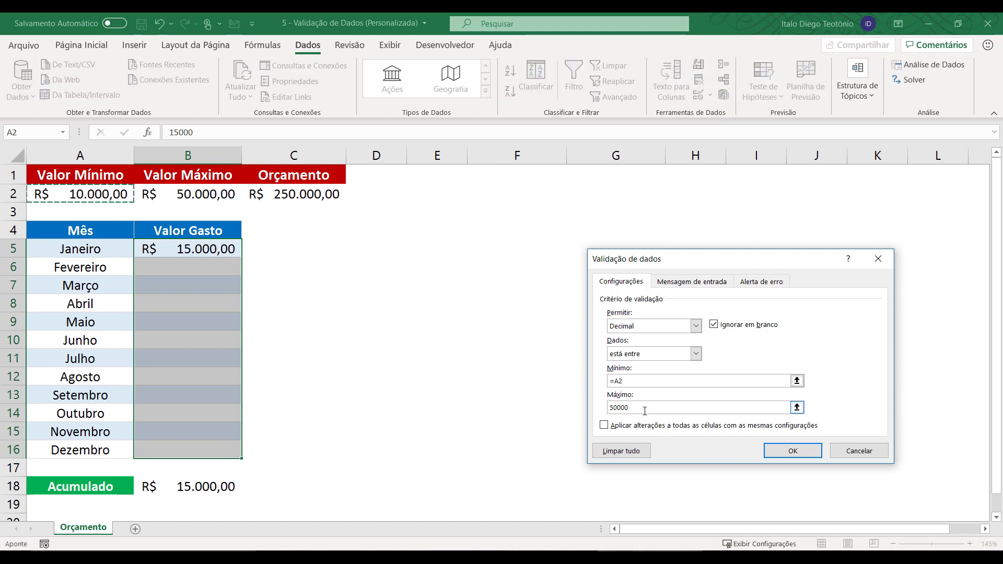
{"action": "left_click_drag", "start_coordinate": [647, 408], "coordinate": [607, 408]}
{"action": "key", "text": "BackSpace"}
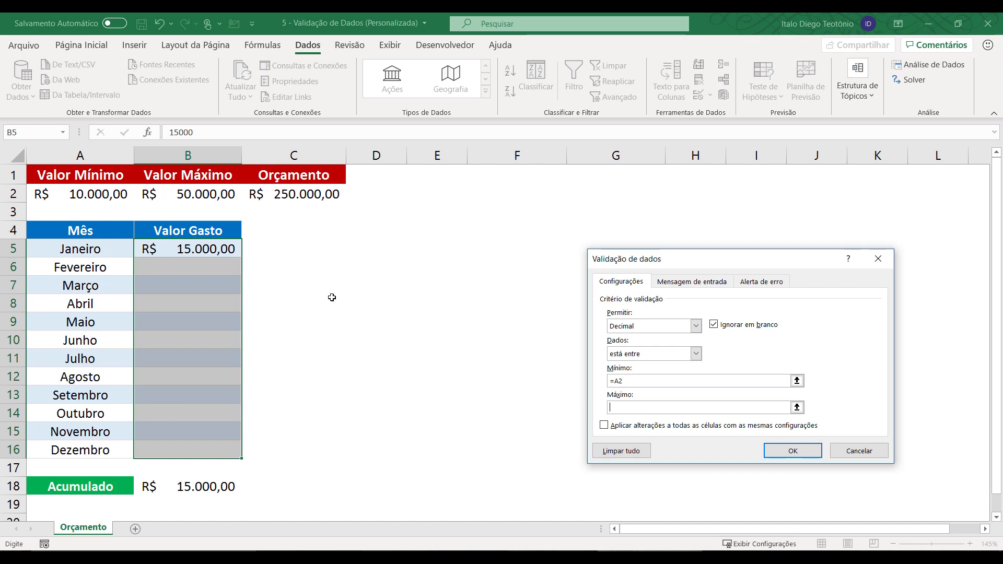
{"action": "left_click", "coordinate": [199, 193]}
{"action": "left_click", "coordinate": [790, 451]}
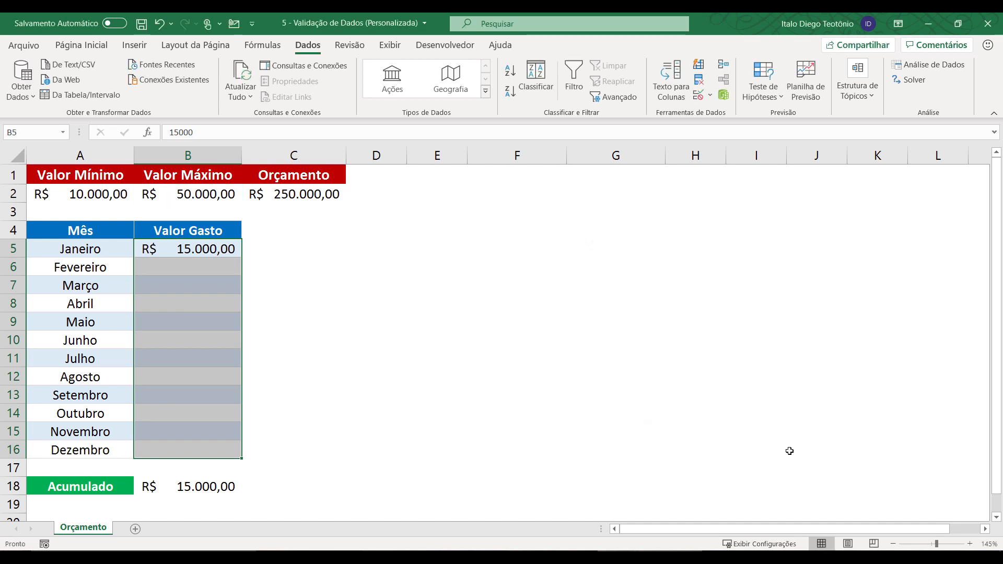
- Set the Valor Mínimo in A2 to 5000
{"action": "left_click", "coordinate": [113, 199]}
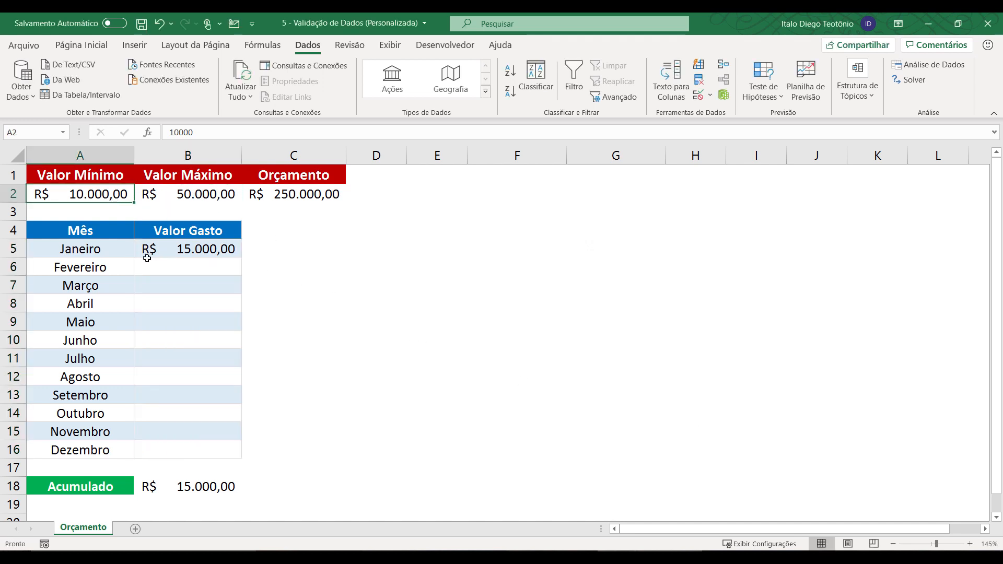
{"action": "type", "text": "5000"}
{"action": "key", "text": "Return"}
- Enter 5000 as February's Valor Gasto in B6
{"action": "key", "text": "Down"}
{"action": "key", "text": "Down"}
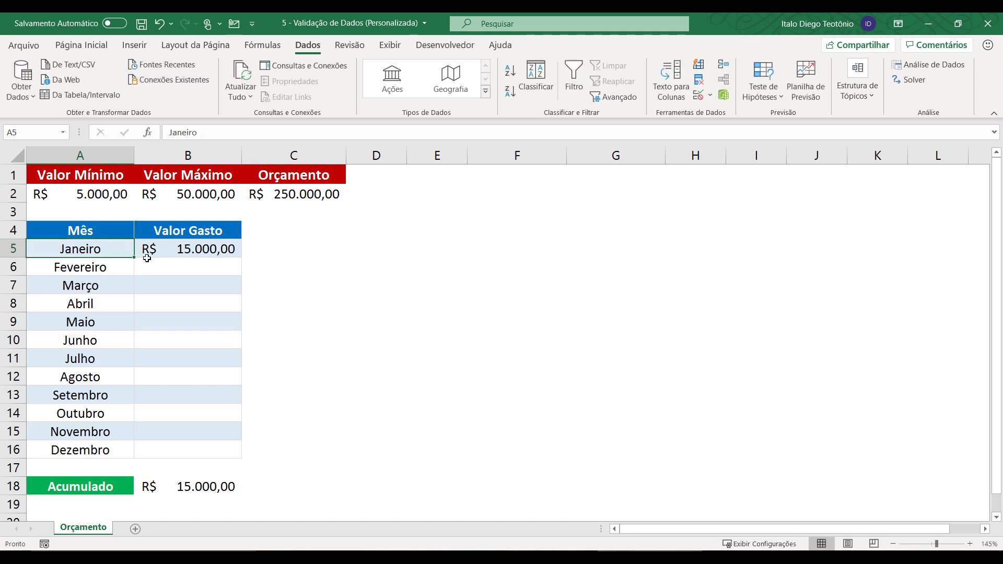
{"action": "key", "text": "Right"}
{"action": "key", "text": "Down"}
{"action": "type", "text": "5000"}
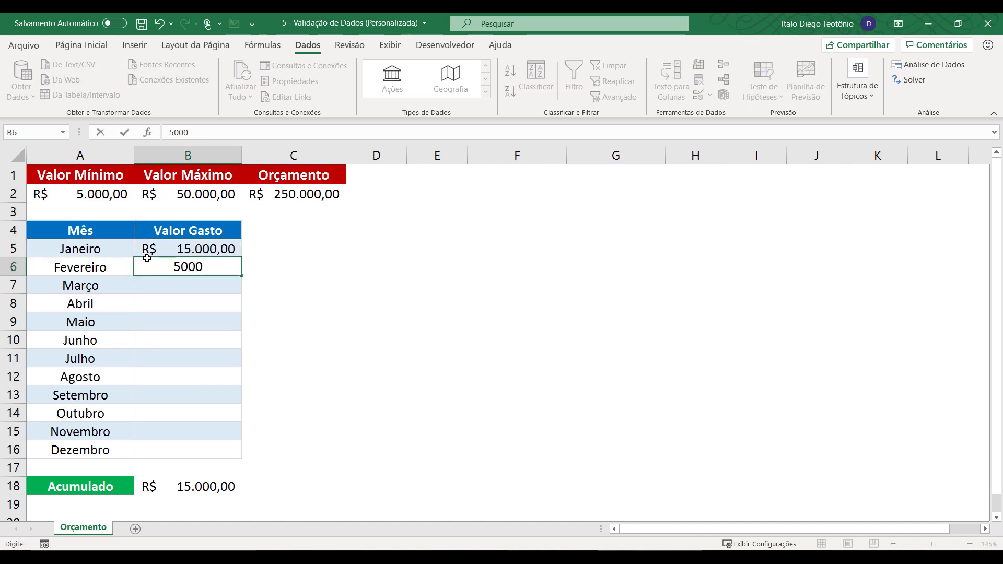
{"action": "key", "text": "Return"}
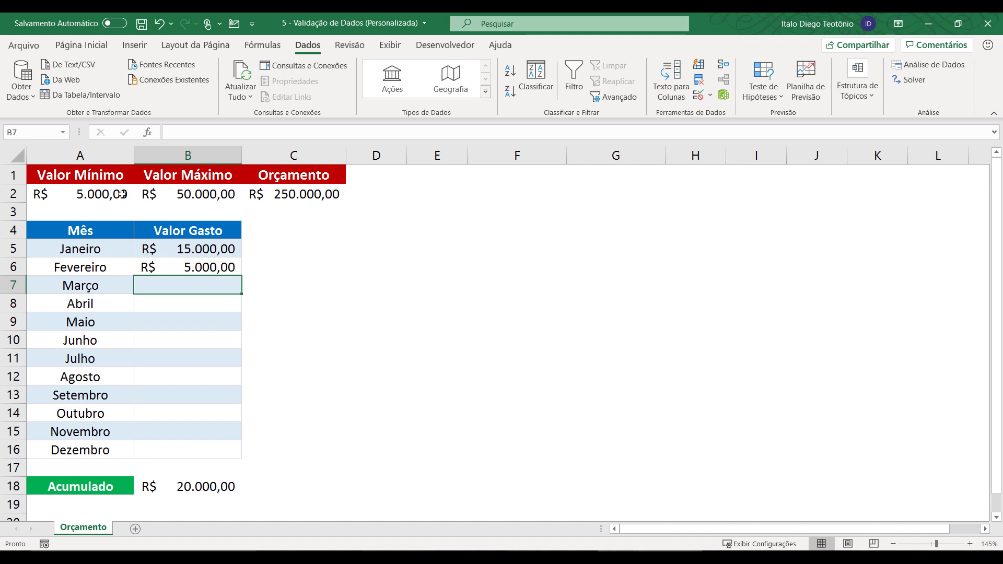
- Clear February's Valor Gasto and set the Valor Mínimo in A2 back to 10000
{"action": "left_click", "coordinate": [183, 265]}
{"action": "key", "text": "Delete"}
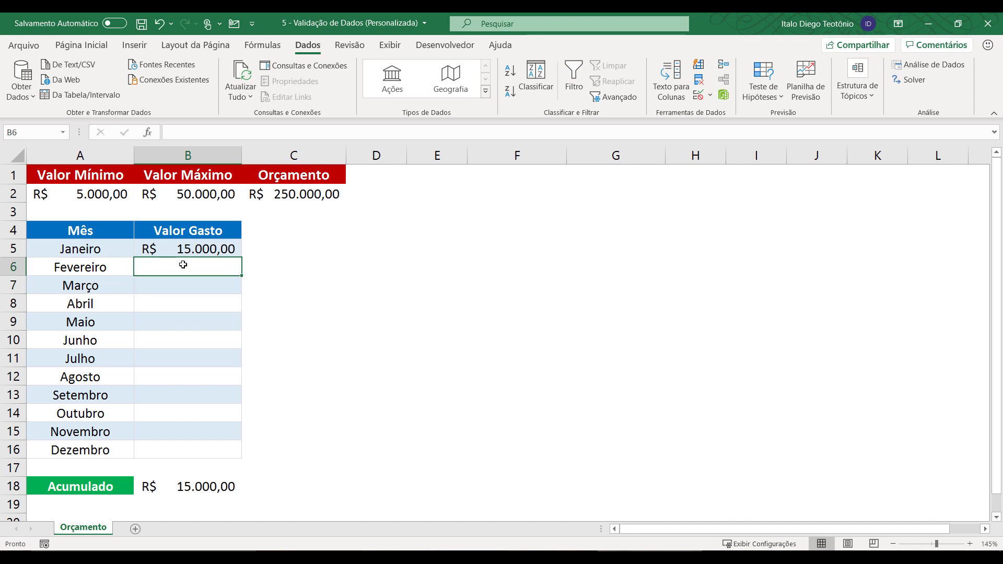
{"action": "left_click", "coordinate": [128, 197]}
{"action": "type", "text": "10.000"}
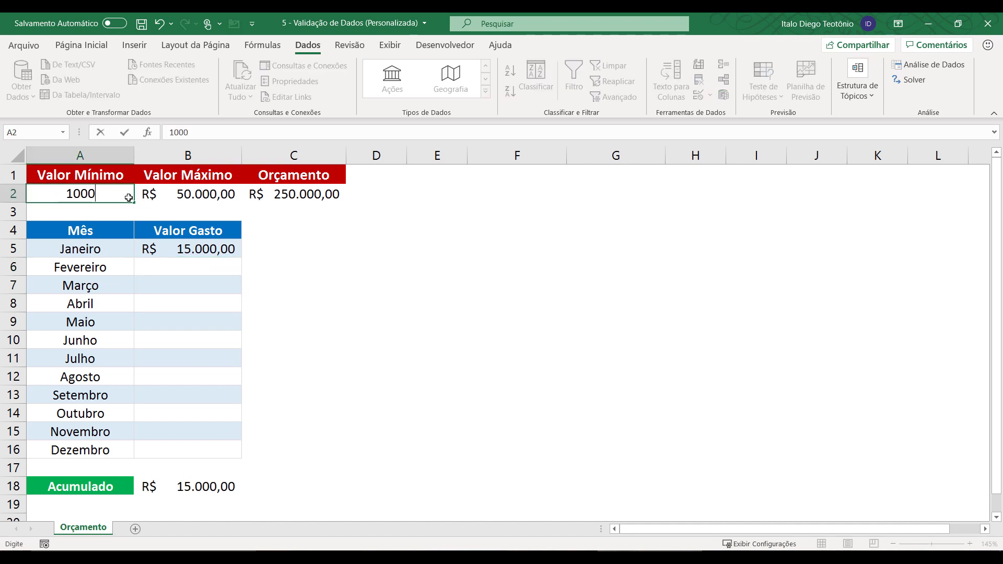
{"action": "key", "text": "Return"}
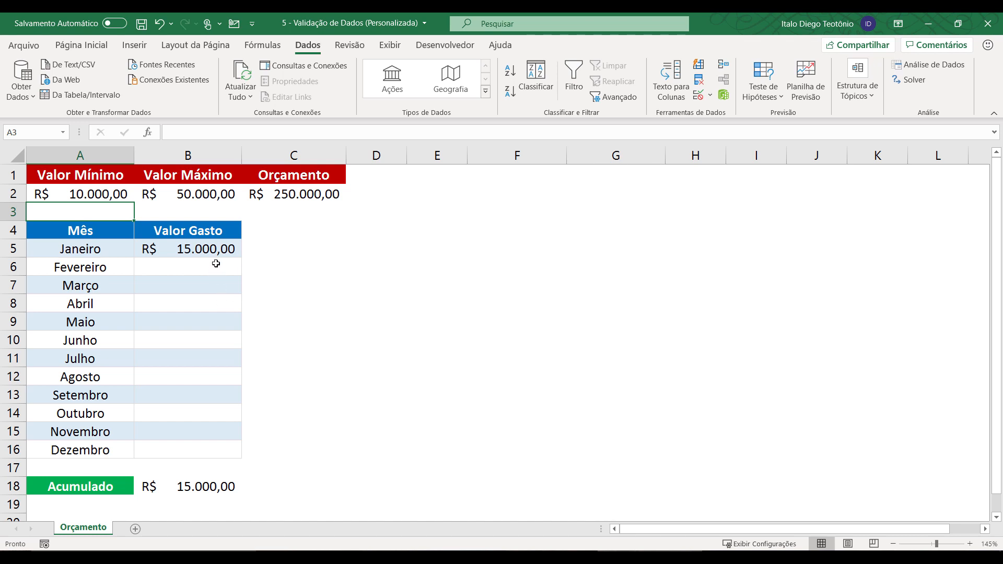
- Clear all monthly Valor Gasto entries in B5:B16
{"action": "left_click", "coordinate": [270, 197]}
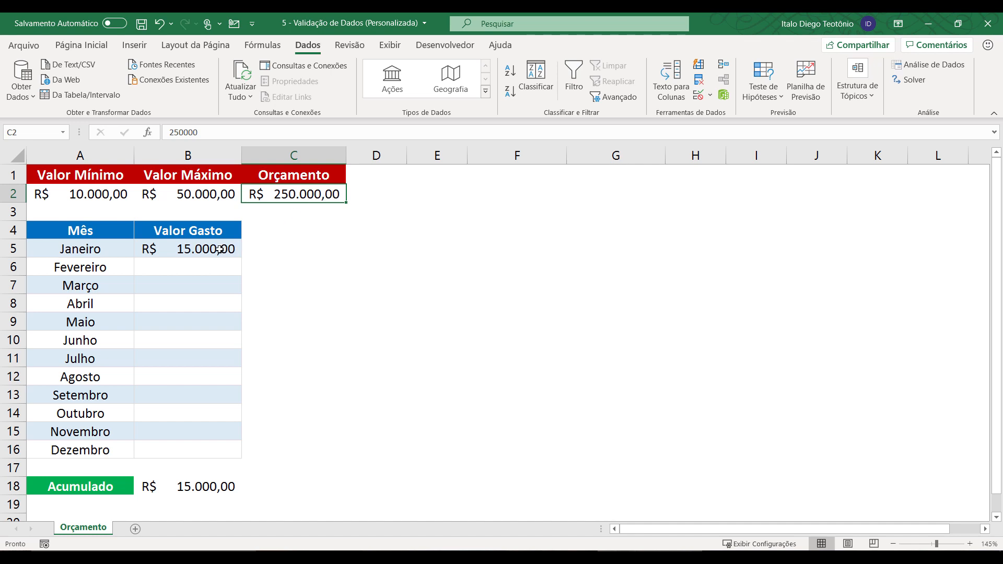
{"action": "left_click_drag", "start_coordinate": [220, 250], "coordinate": [189, 447]}
{"action": "key", "text": "Delete"}
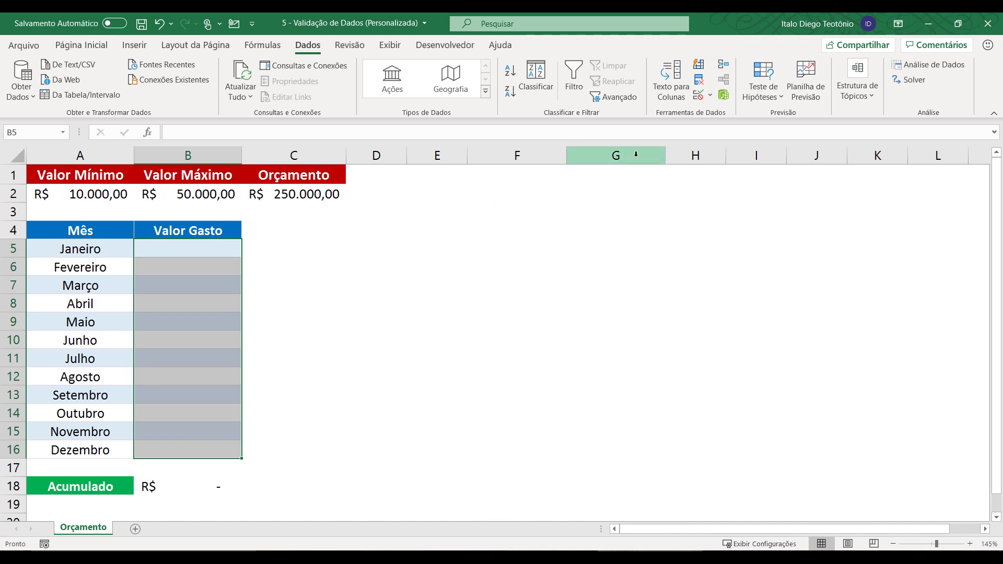
- Change the data validation criterion of B5:B16 to Personalizado and clear its existing formula
{"action": "left_click", "coordinate": [709, 95]}
{"action": "left_click", "coordinate": [716, 112]}
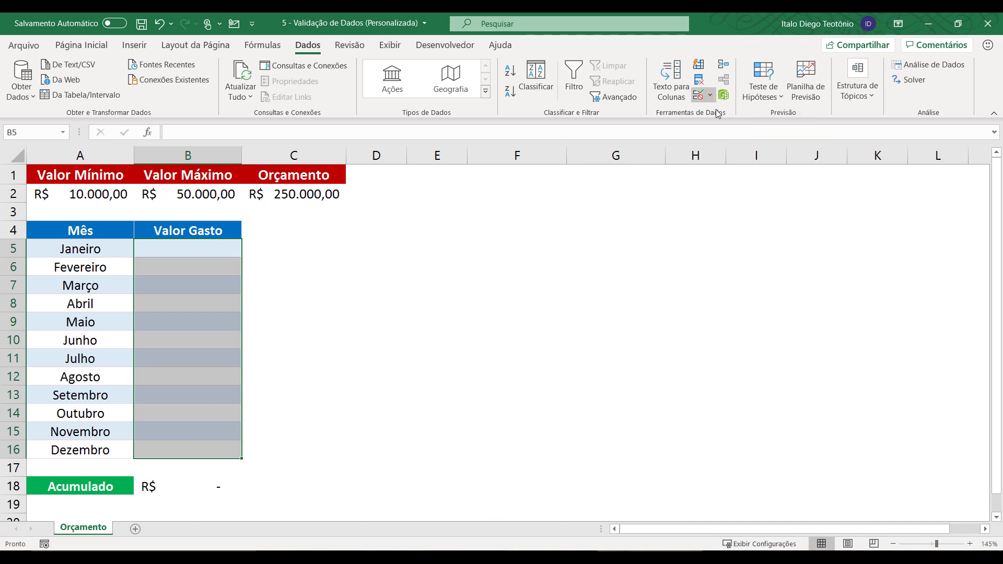
{"action": "left_click", "coordinate": [672, 325]}
{"action": "left_click", "coordinate": [669, 321]}
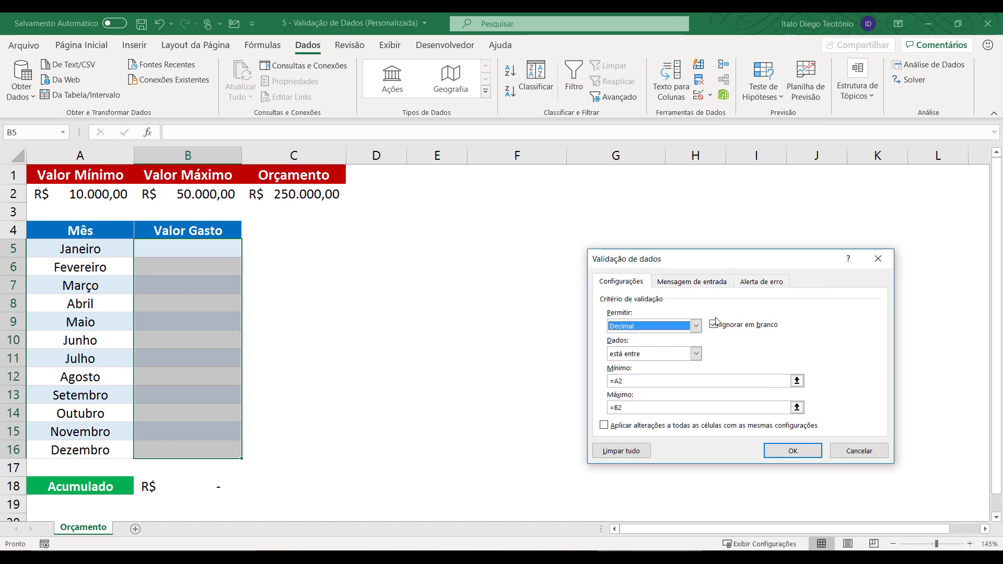
{"action": "left_click", "coordinate": [696, 325]}
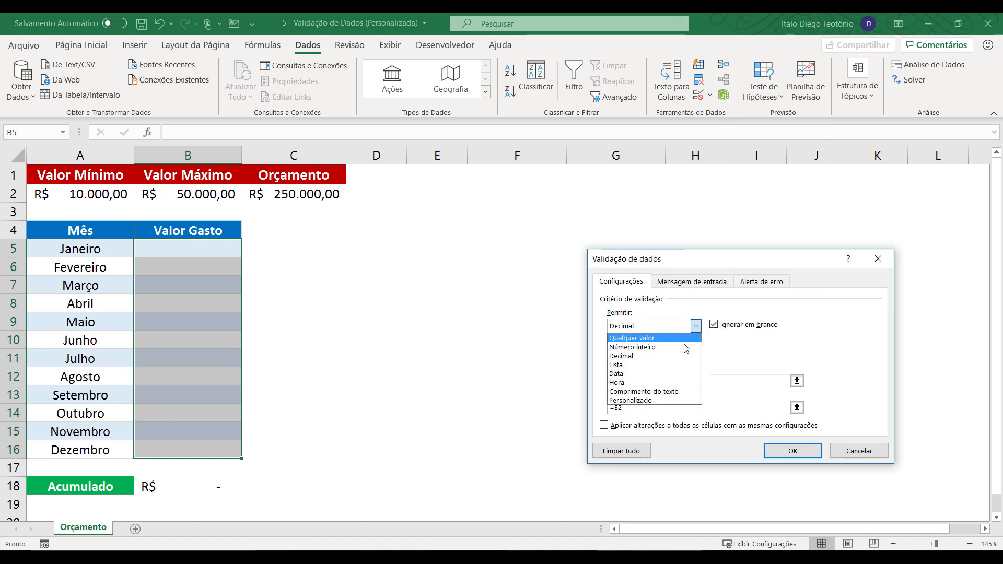
{"action": "left_click", "coordinate": [659, 400]}
{"action": "left_click_drag", "start_coordinate": [661, 380], "coordinate": [606, 382]}
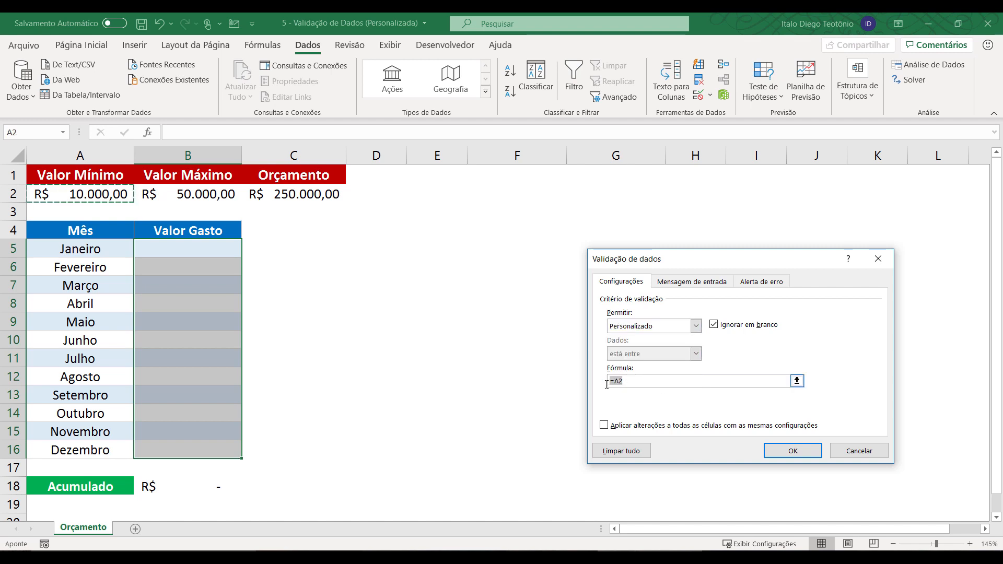
{"action": "key", "text": "Delete"}
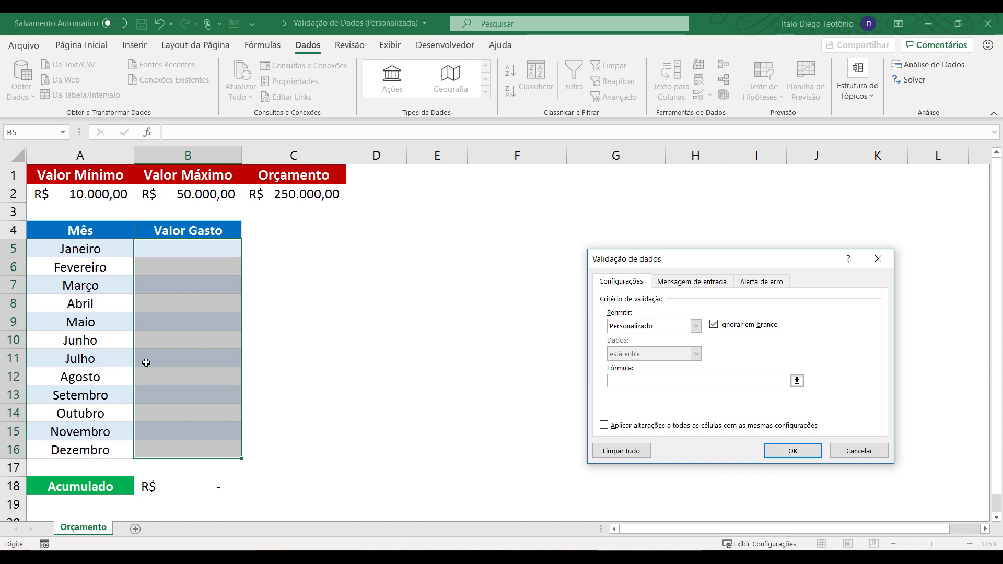
- Set the custom validation formula to =$B$18<=$C$2 and apply the rule to the monthly Valor Gasto cells
{"action": "left_click", "coordinate": [192, 486]}
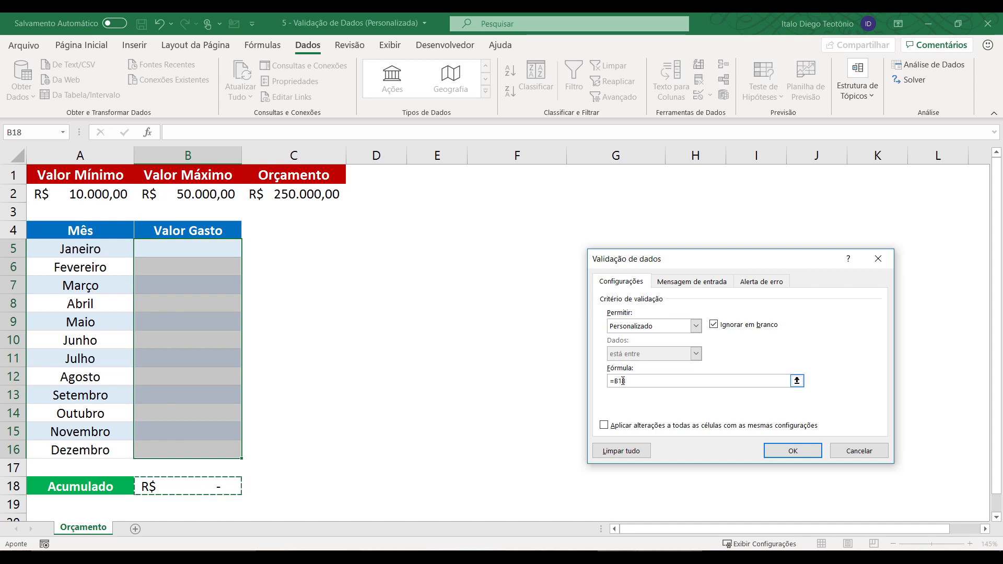
{"action": "left_click", "coordinate": [638, 381]}
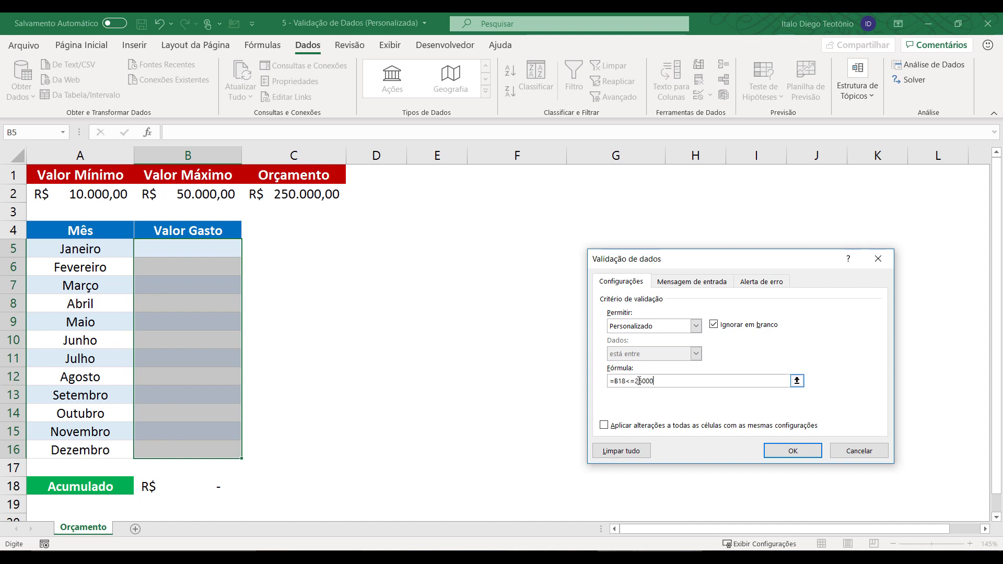
{"action": "left_click_drag", "start_coordinate": [626, 380], "coordinate": [616, 380]}
{"action": "key", "text": "F4"}
{"action": "left_click", "coordinate": [643, 381]}
{"action": "left_click_drag", "start_coordinate": [643, 380], "coordinate": [665, 382]}
{"action": "key", "text": "BackSpace"}
{"action": "left_click", "coordinate": [321, 194]}
{"action": "key", "text": "F4"}
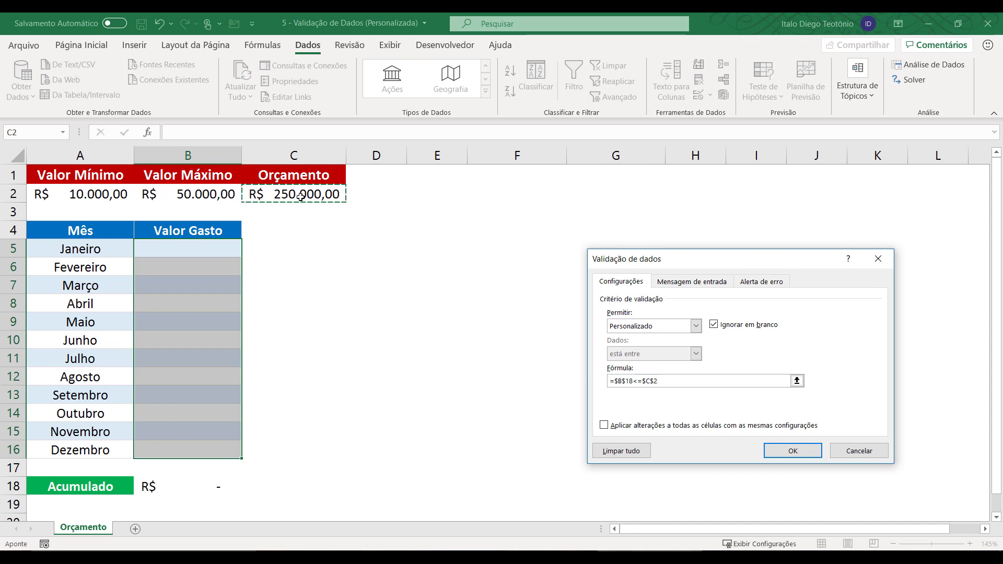
{"action": "left_click", "coordinate": [799, 452]}
- Enter 10000, 50000, 80000, 50000 and 50000 as the January to May Valor Gasto in B5:B9
{"action": "left_click", "coordinate": [171, 255]}
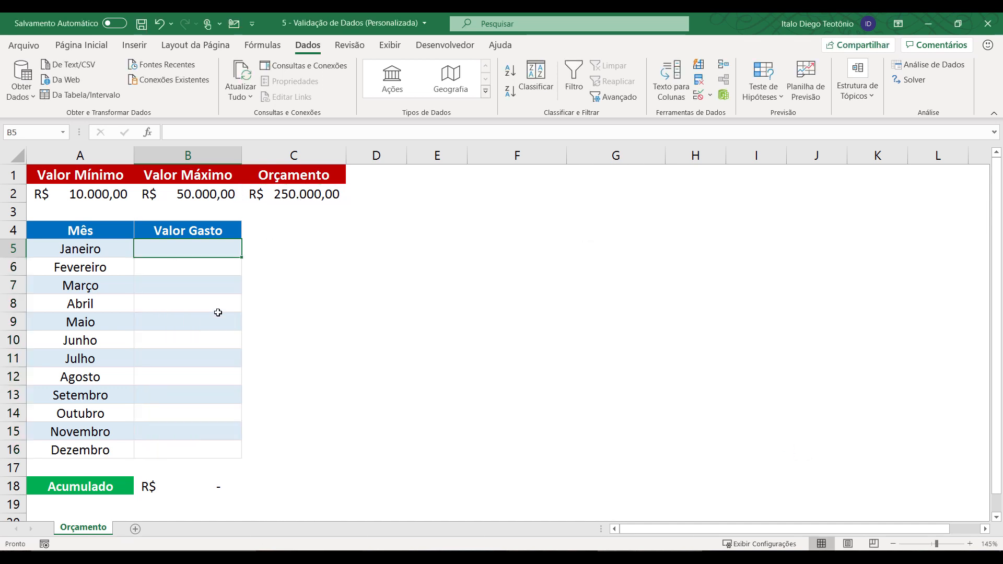
{"action": "type", "text": "10000"}
{"action": "key", "text": "Return"}
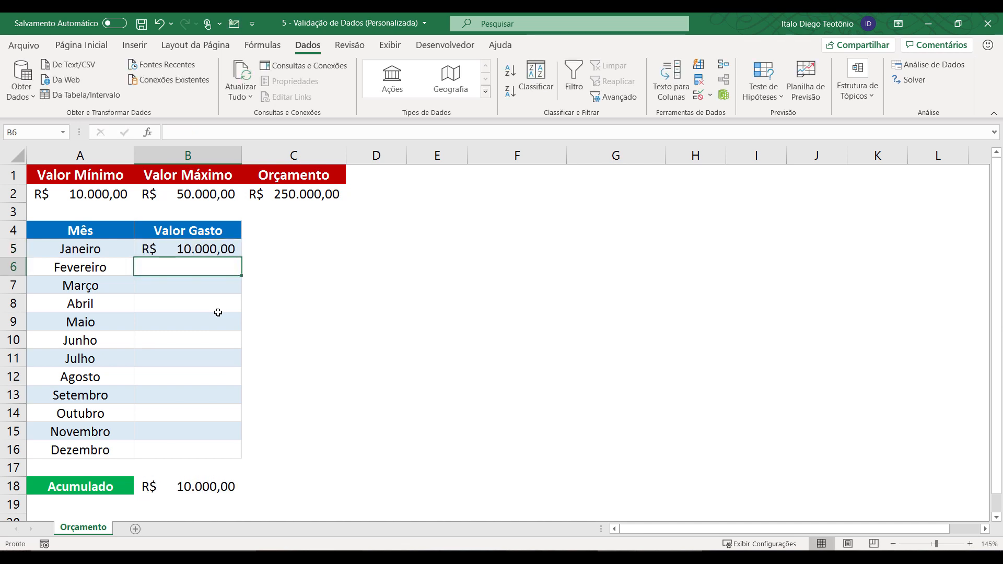
{"action": "type", "text": "0000"}
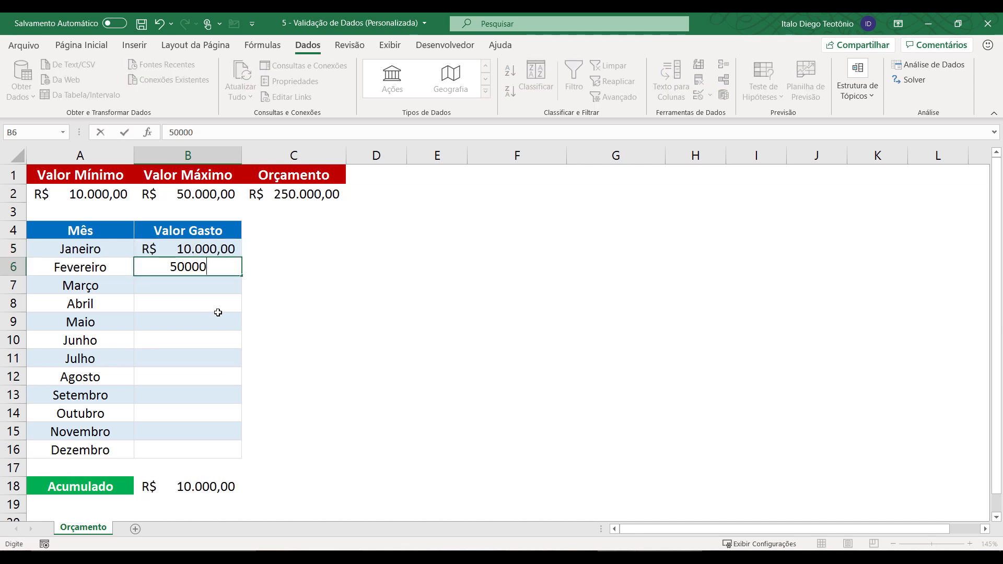
{"action": "key", "text": "Return"}
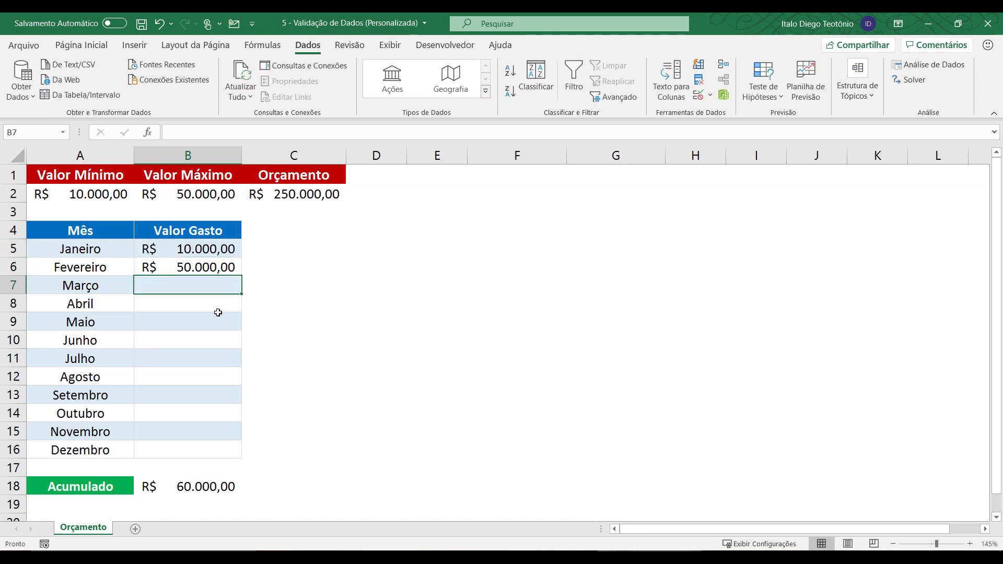
{"action": "type", "text": "80000"}
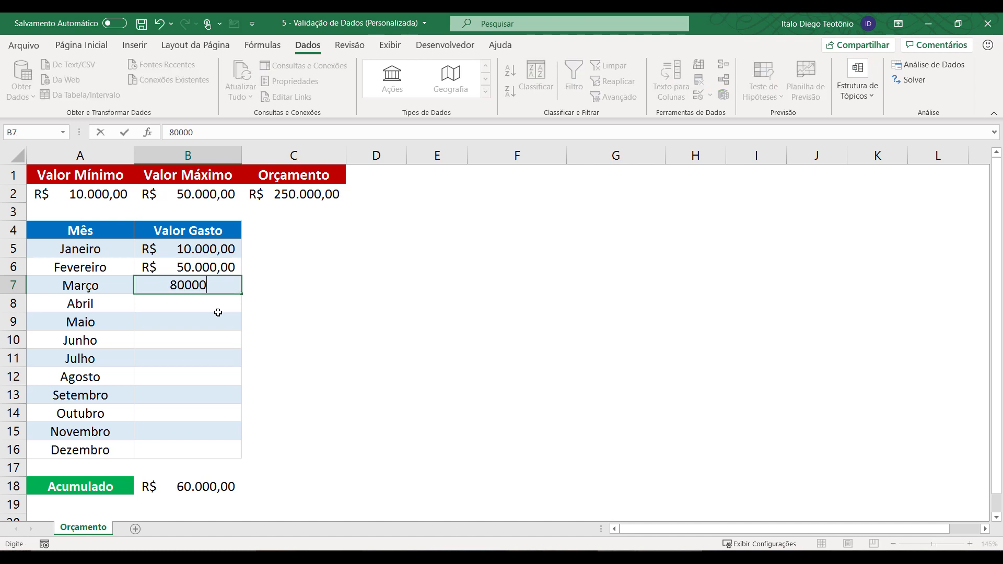
{"action": "key", "text": "Return"}
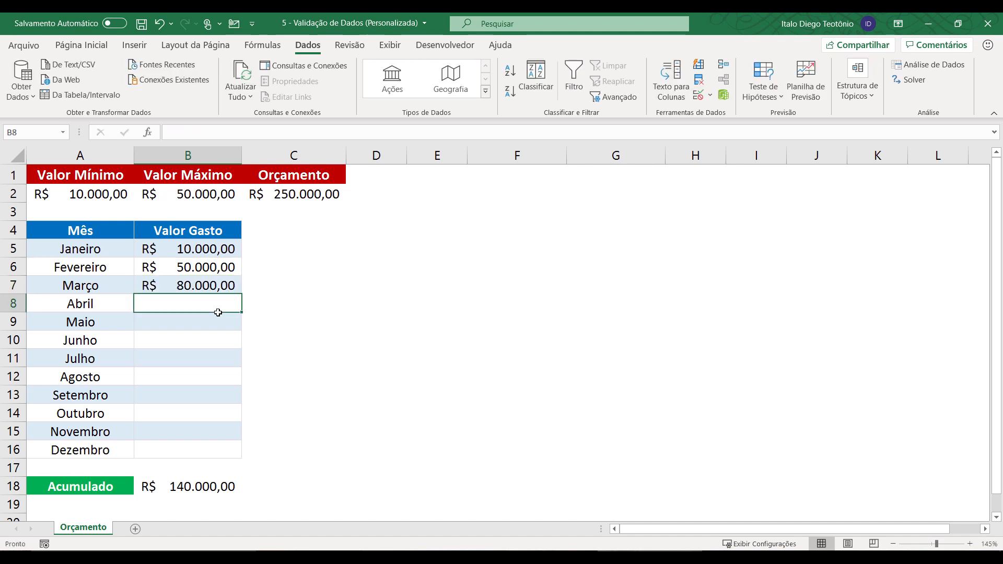
{"action": "type", "text": "50000"}
{"action": "key", "text": "Return"}
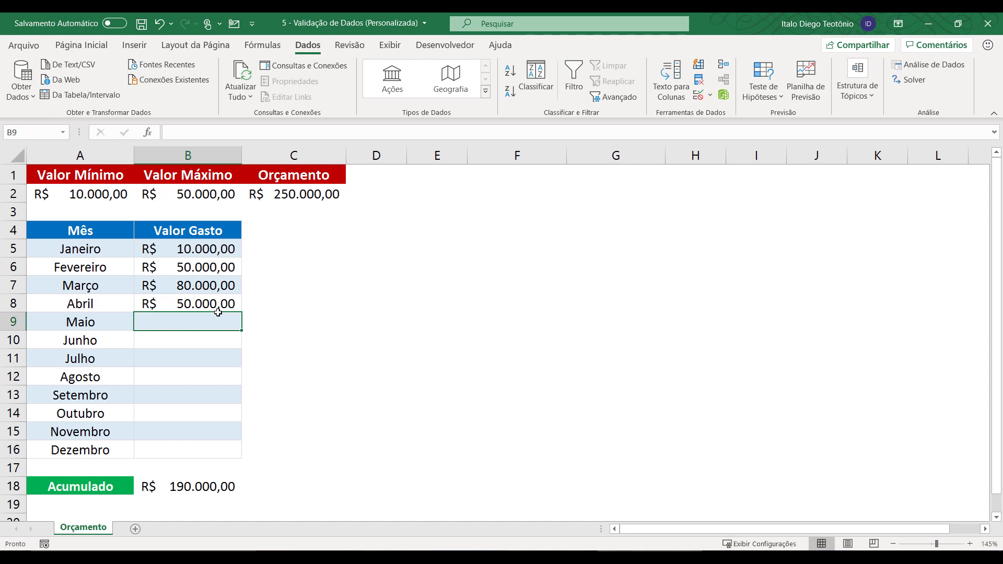
{"action": "type", "text": "2"}
{"action": "key", "text": "BackSpace"}
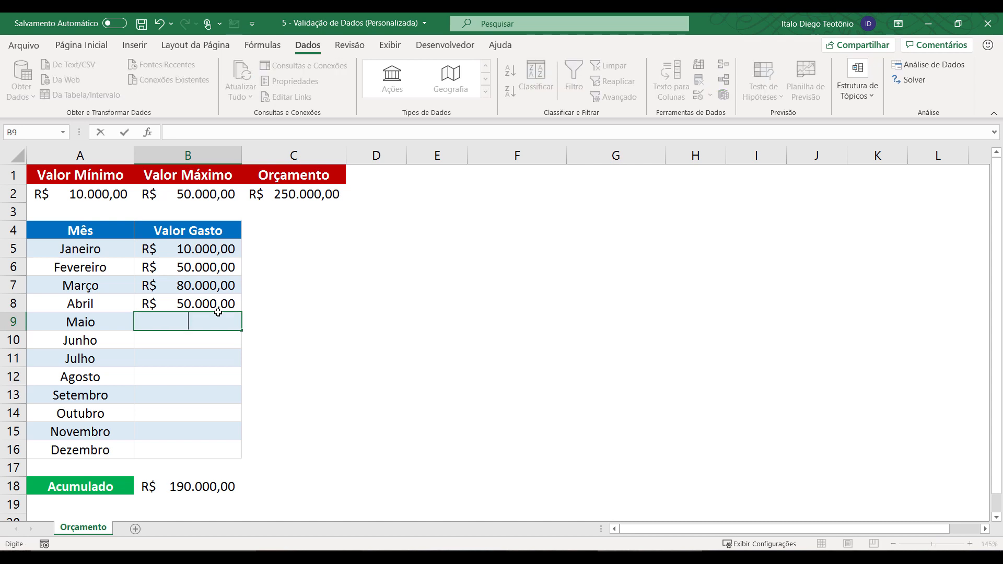
{"action": "type", "text": "50000"}
{"action": "key", "text": "Return"}
- Try to enter 20000 as June's Valor Gasto in B10, then cancel the entry
{"action": "type", "text": "20000"}
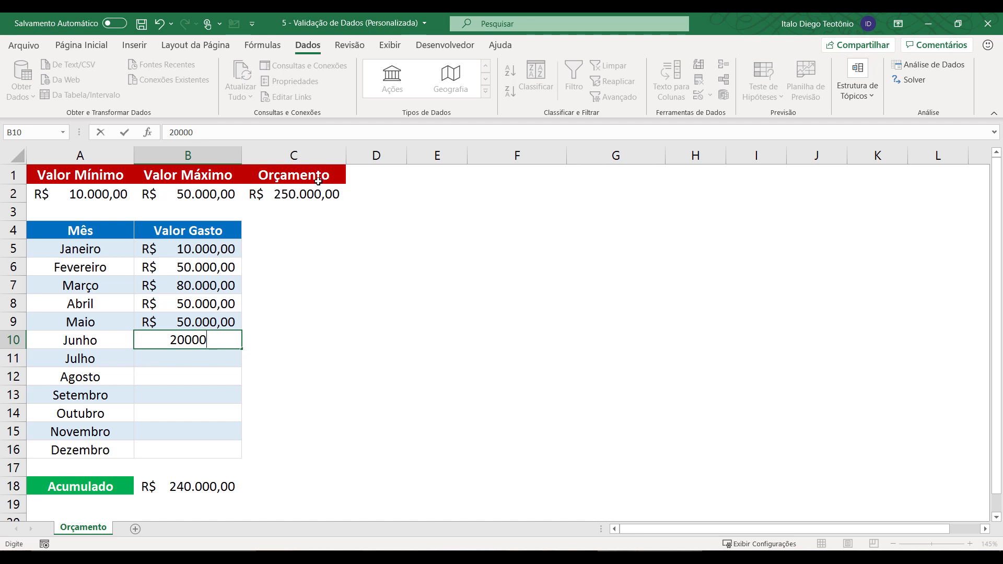
{"action": "key", "text": "Return"}
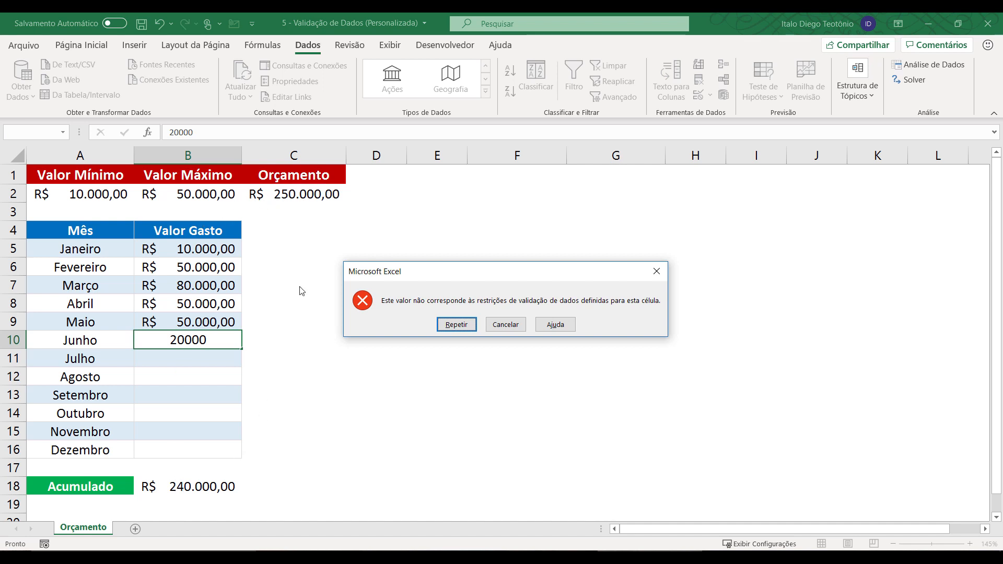
{"action": "left_click", "coordinate": [505, 325]}
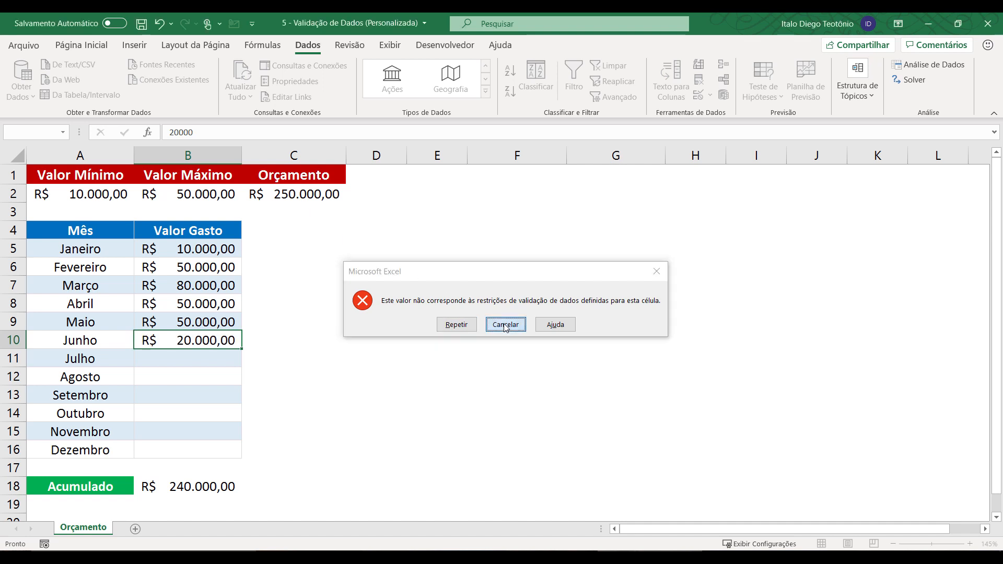
- Set the Orçamento in C2 to 260000 and enter 20000 as June's Valor Gasto in B10
{"action": "left_click", "coordinate": [307, 197]}
{"action": "type", "text": "260000"}
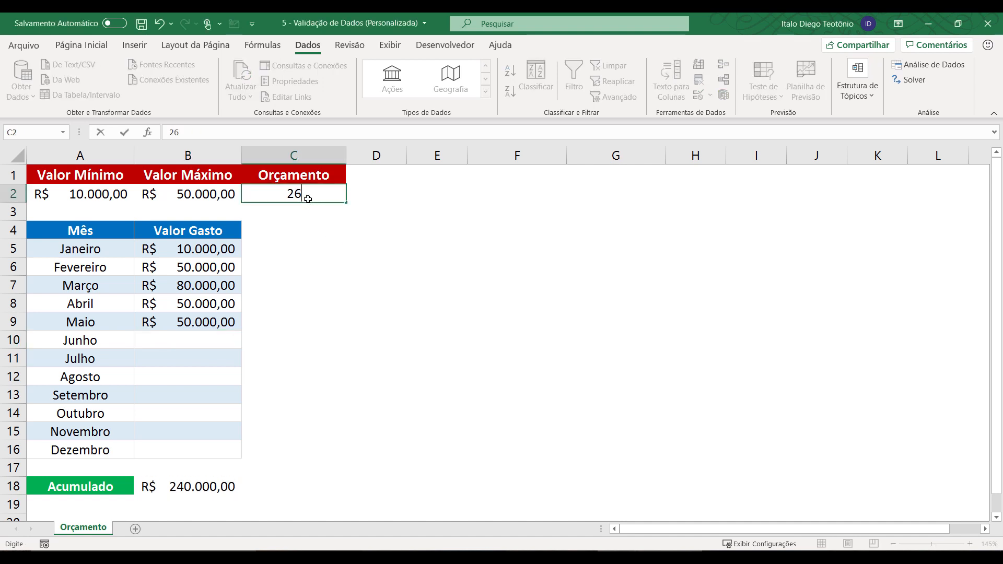
{"action": "left_click", "coordinate": [199, 339]}
{"action": "type", "text": "20.0000"}
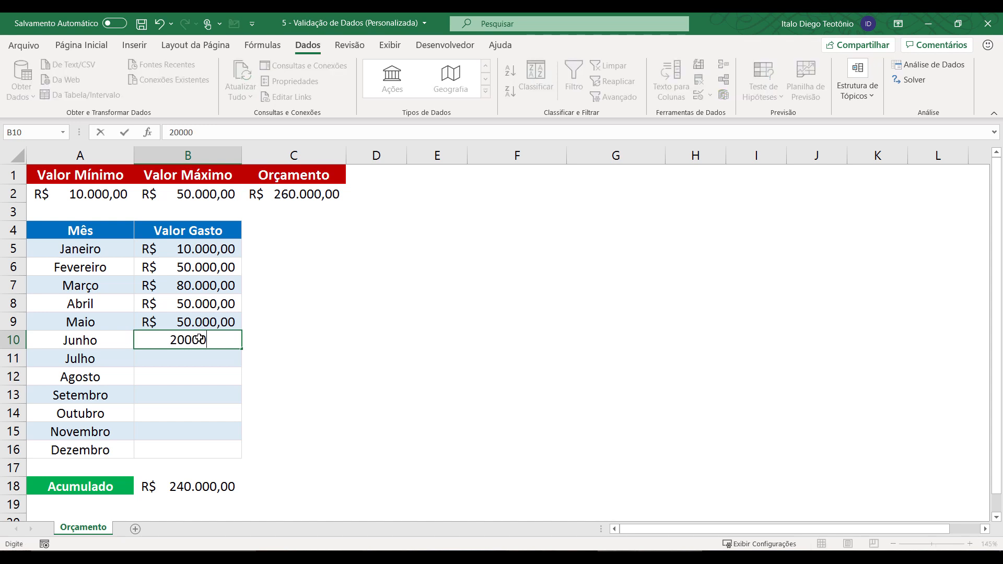
{"action": "key", "text": "Return"}
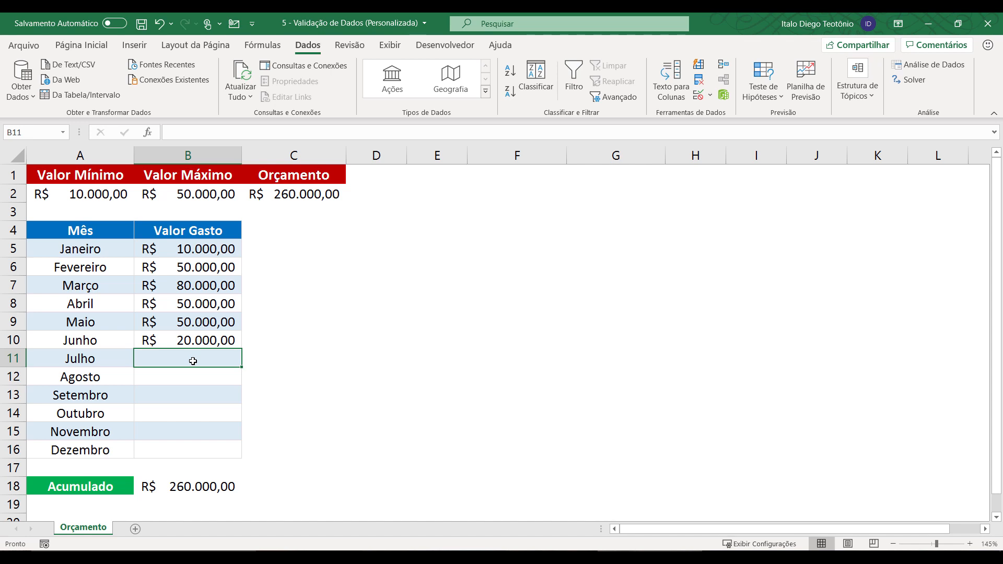
- Try to enter 10000 as July's Valor Gasto in B11, then cancel the entry
{"action": "type", "text": "10000"}
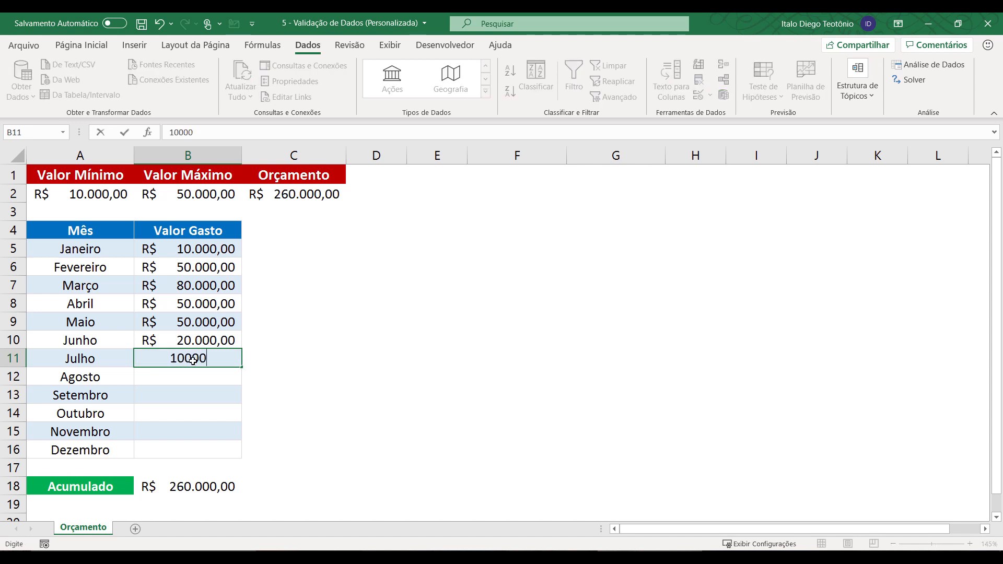
{"action": "key", "text": "Return"}
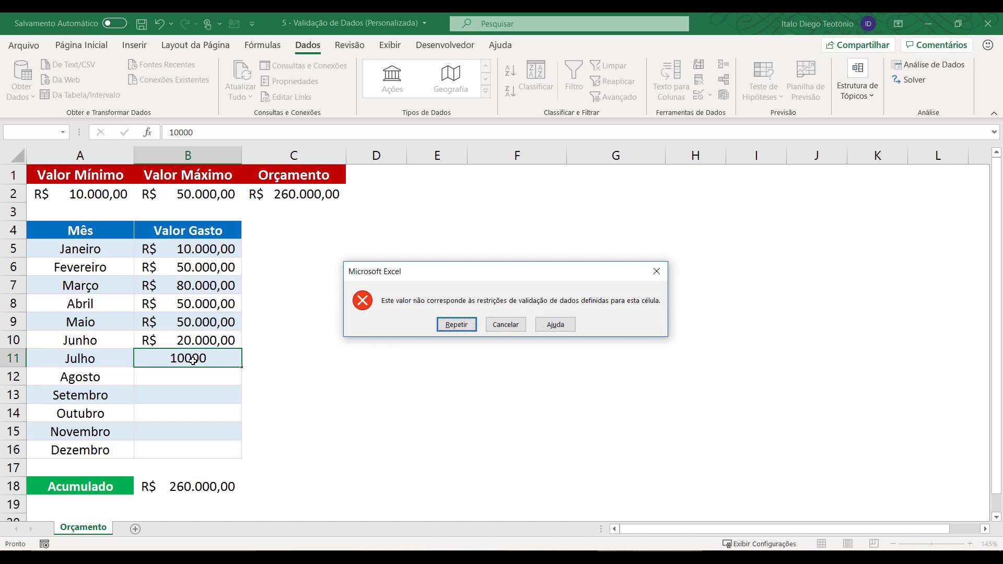
{"action": "left_click", "coordinate": [505, 323]}
- Change January's Valor Gasto in B5 to 5000 and February's in B6 to 10000
{"action": "left_click_drag", "start_coordinate": [211, 253], "coordinate": [230, 341]}
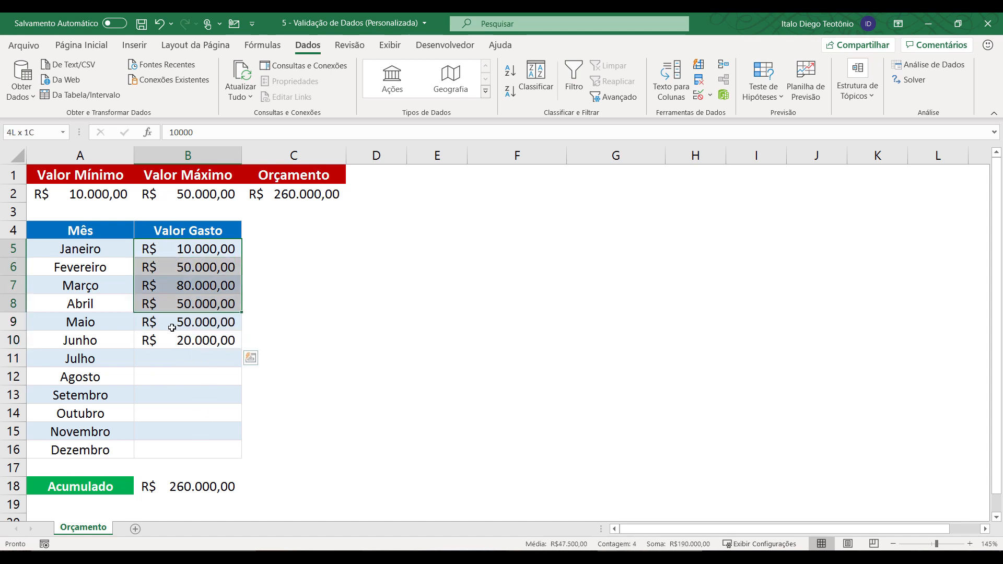
{"action": "type", "text": "5000"}
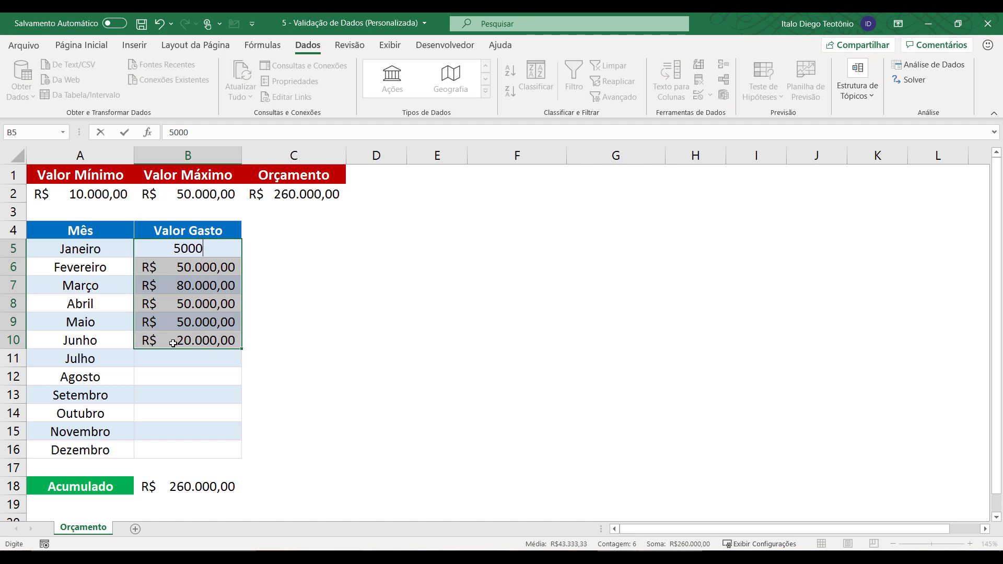
{"action": "key", "text": "Return"}
{"action": "type", "text": "10000"}
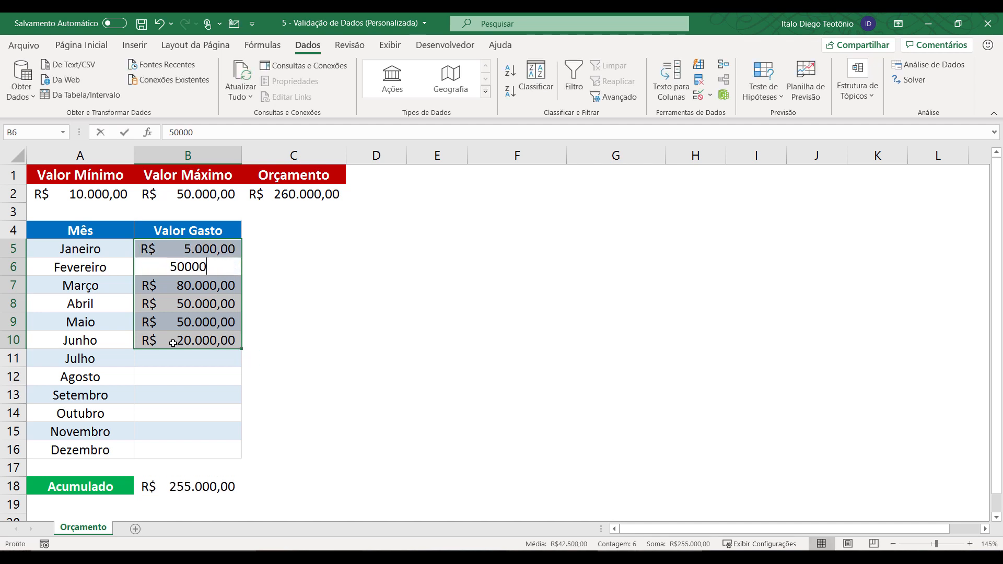
{"action": "key", "text": "Return"}
{"action": "key", "text": "Down"}
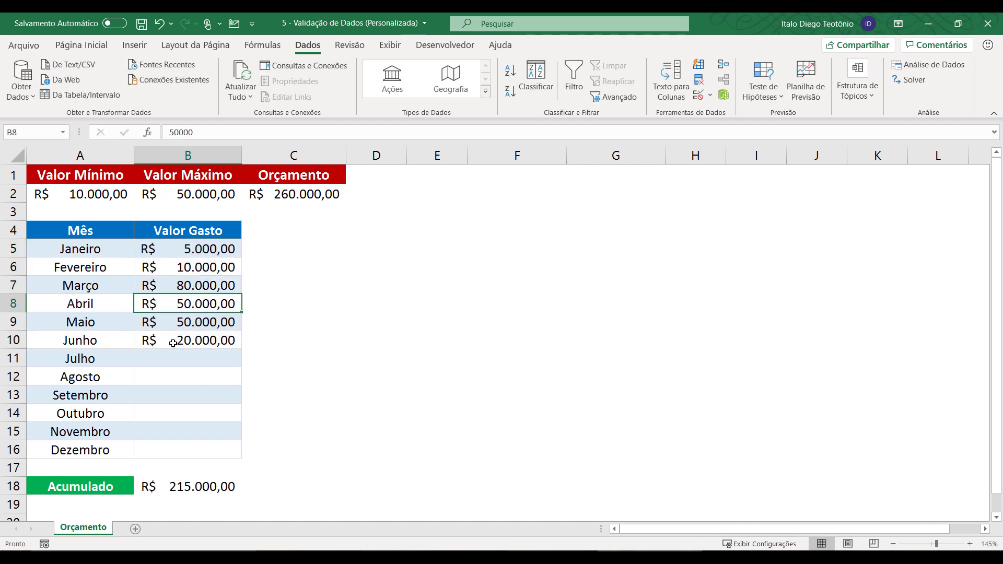
- Clear the Valor Gasto entries for all months in B5:B16
{"action": "key", "text": "Up"}
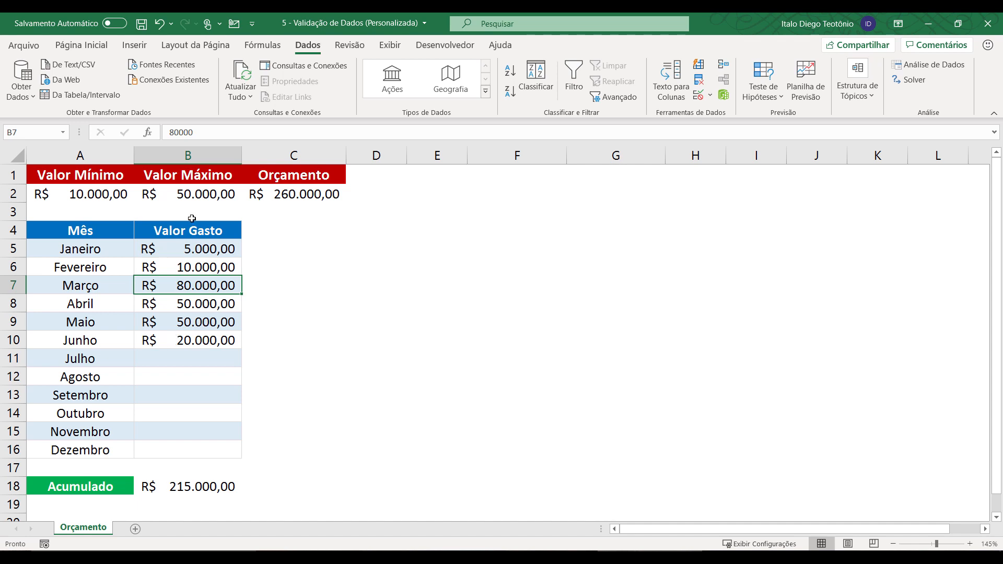
{"action": "left_click_drag", "start_coordinate": [199, 249], "coordinate": [193, 451]}
{"action": "key", "text": "Delete"}
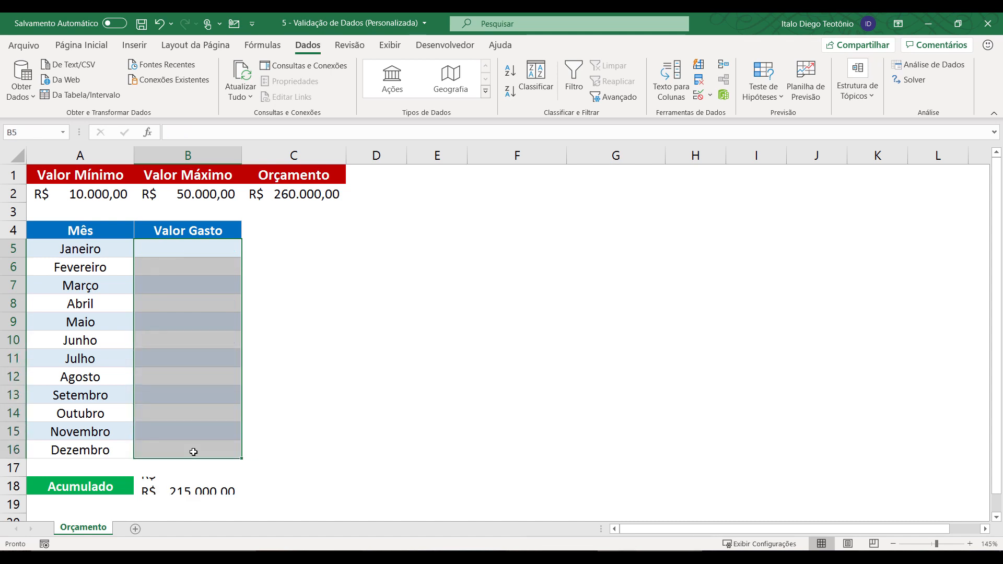
- Review the custom data validation formula set on B5:B16 and close the settings without making changes
{"action": "left_click", "coordinate": [710, 99]}
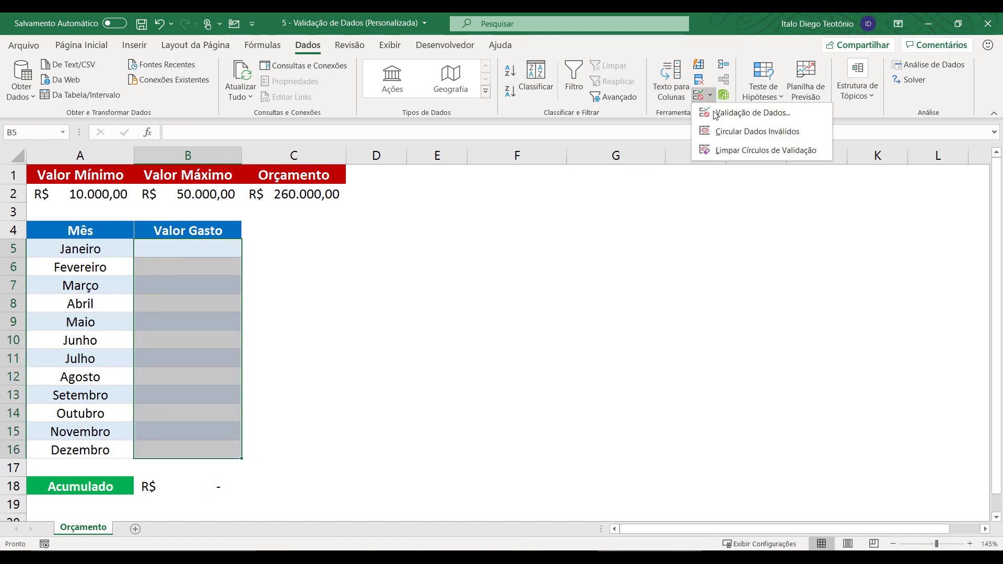
{"action": "left_click", "coordinate": [720, 117]}
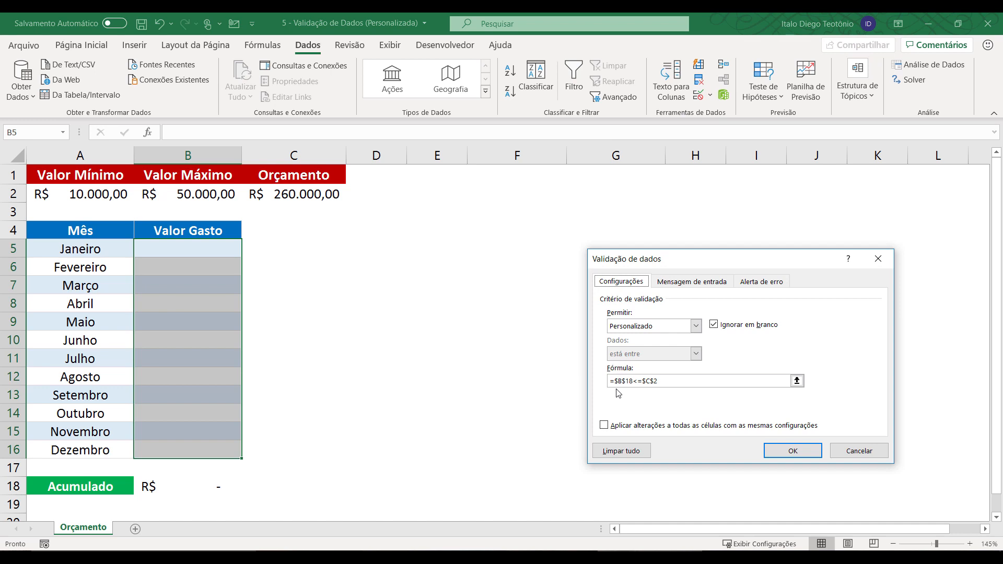
{"action": "left_click", "coordinate": [634, 382]}
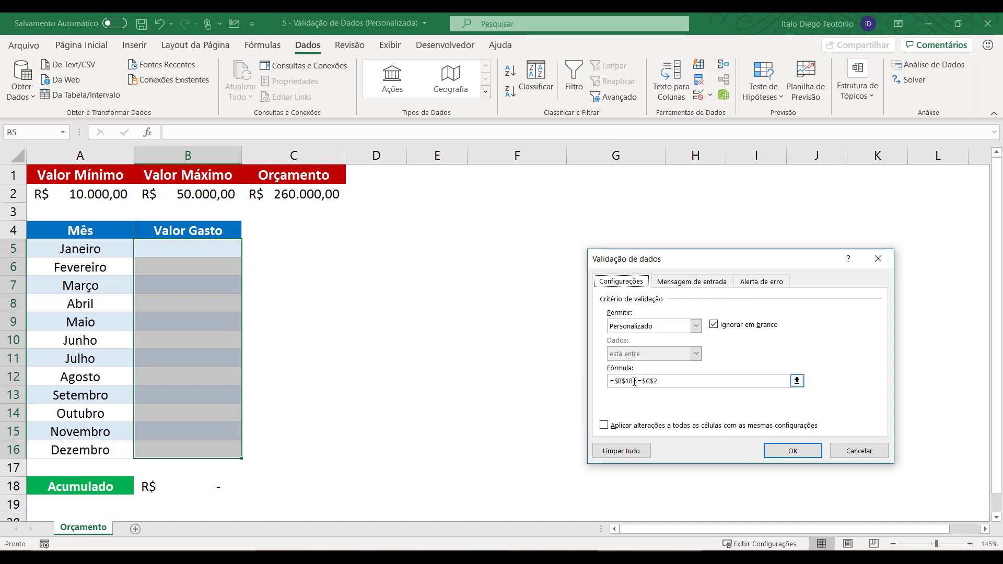
{"action": "left_click", "coordinate": [857, 452]}
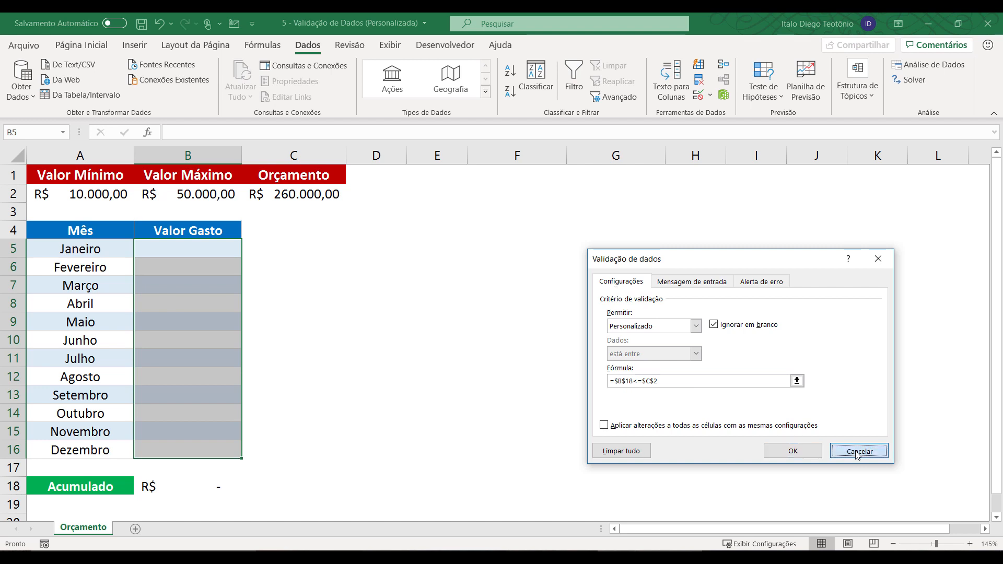
{"action": "left_click", "coordinate": [375, 246]}
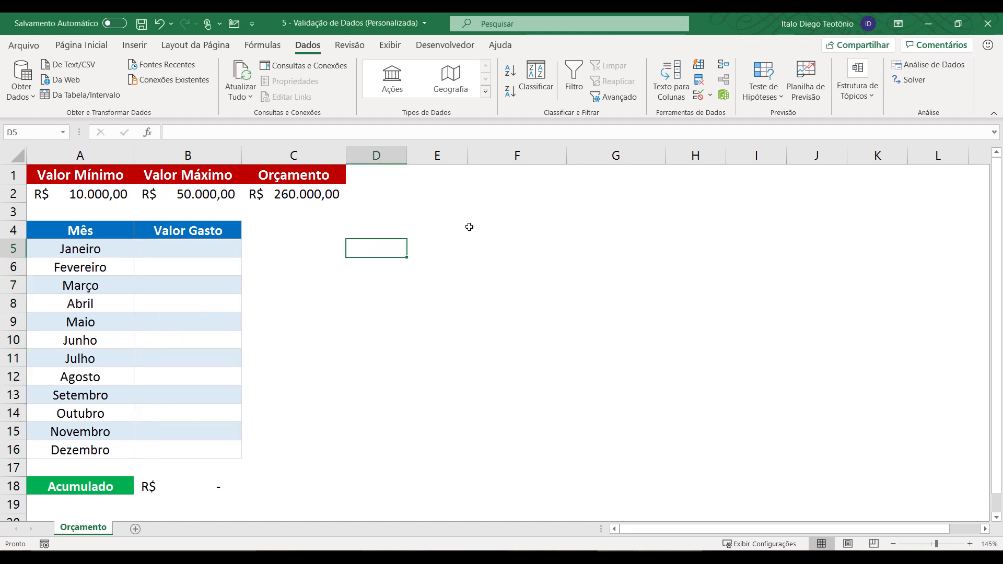
- Examine the minimum, maximum and budget values in A2:C2, the Valor Gasto range B5:B16 and the Acumulado formula in B18
{"action": "left_click", "coordinate": [449, 221]}
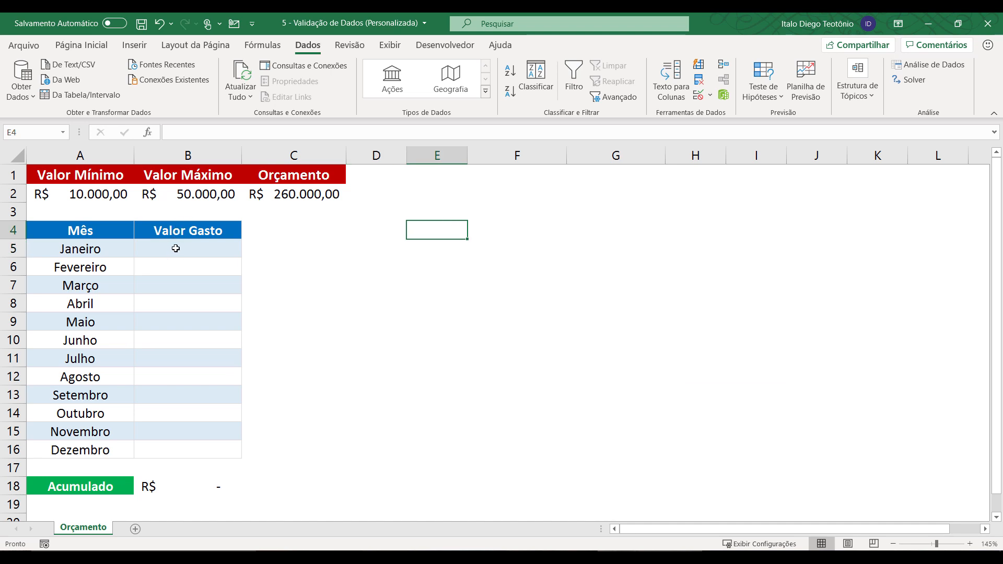
{"action": "left_click_drag", "start_coordinate": [174, 248], "coordinate": [181, 438]}
{"action": "left_click", "coordinate": [441, 234]}
{"action": "left_click", "coordinate": [106, 195]}
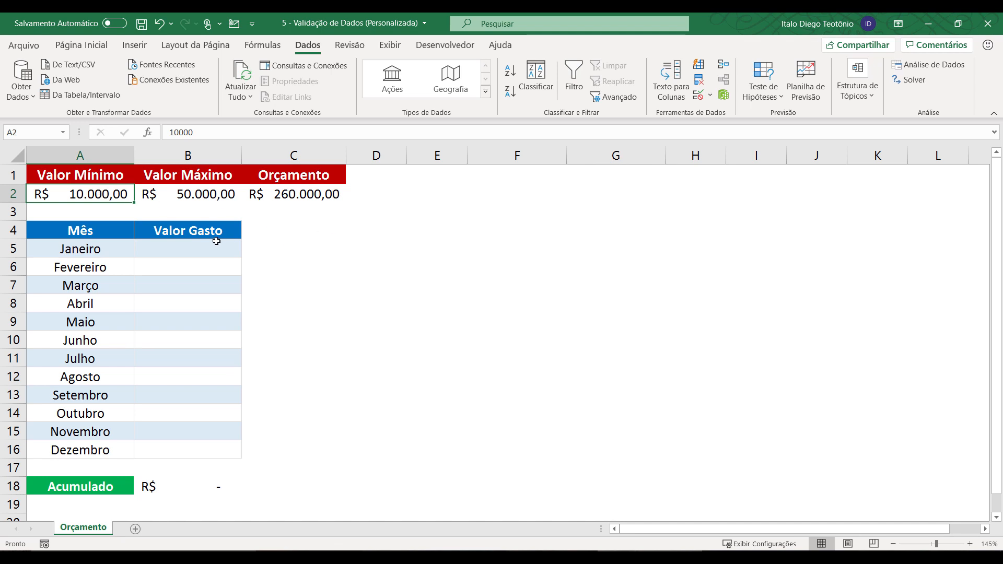
{"action": "left_click_drag", "start_coordinate": [216, 241], "coordinate": [190, 445]}
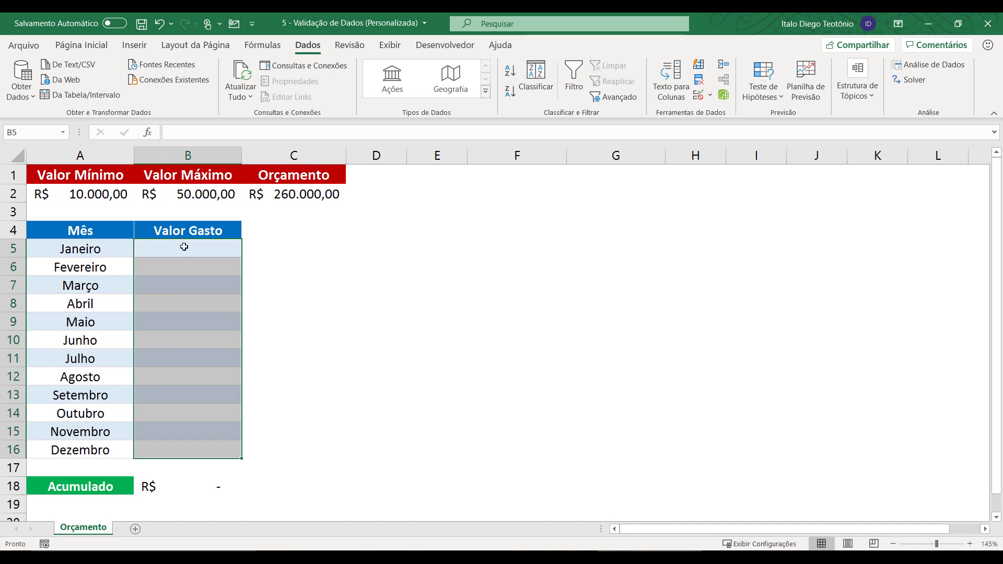
{"action": "left_click_drag", "start_coordinate": [183, 246], "coordinate": [174, 445]}
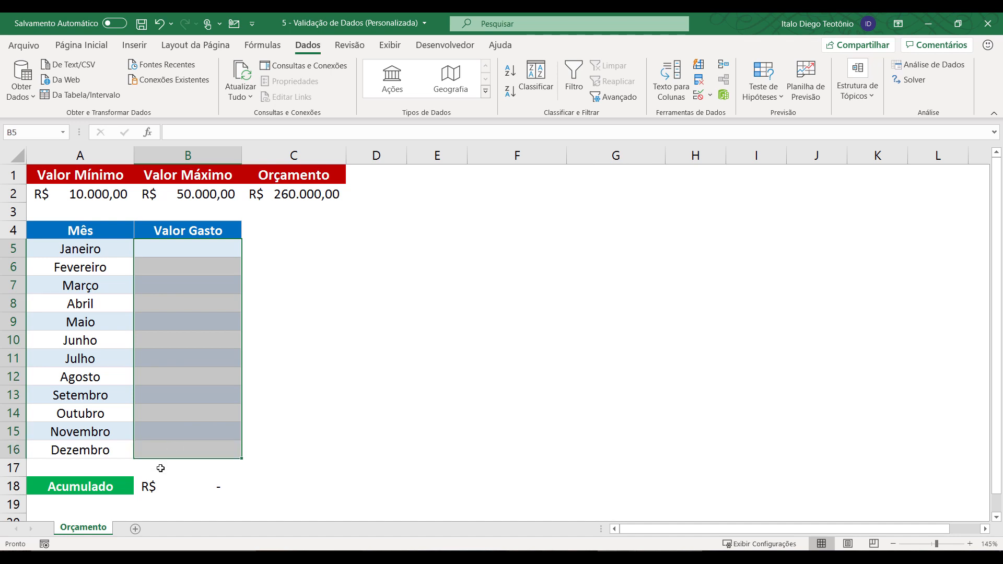
{"action": "left_click", "coordinate": [180, 489]}
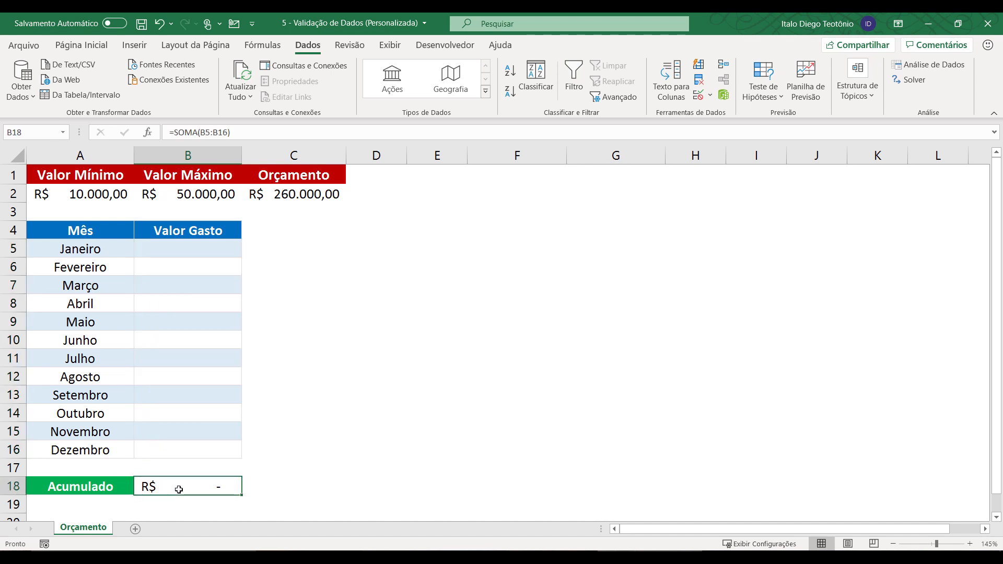
{"action": "left_click", "coordinate": [315, 190]}
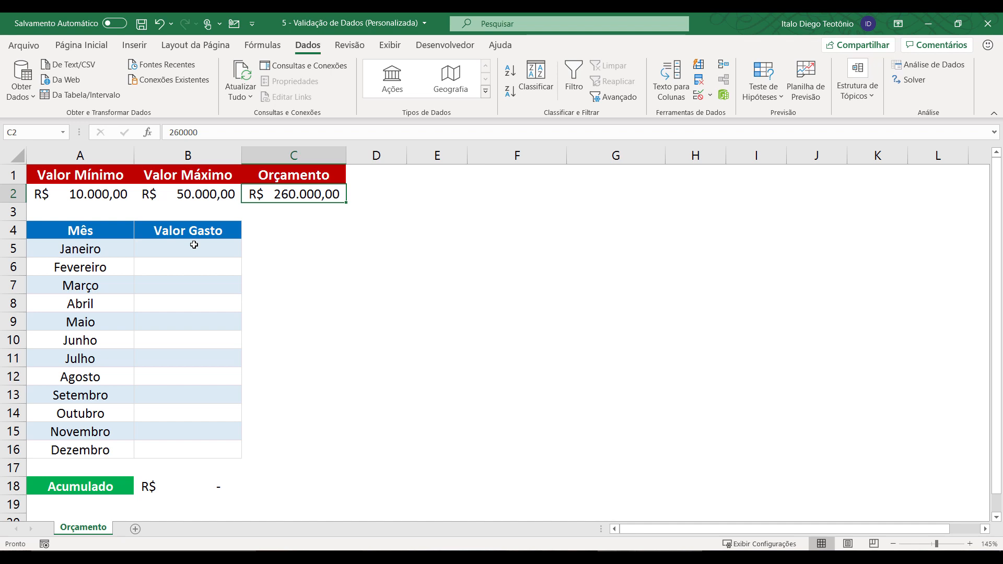
{"action": "left_click_drag", "start_coordinate": [97, 190], "coordinate": [297, 188]}
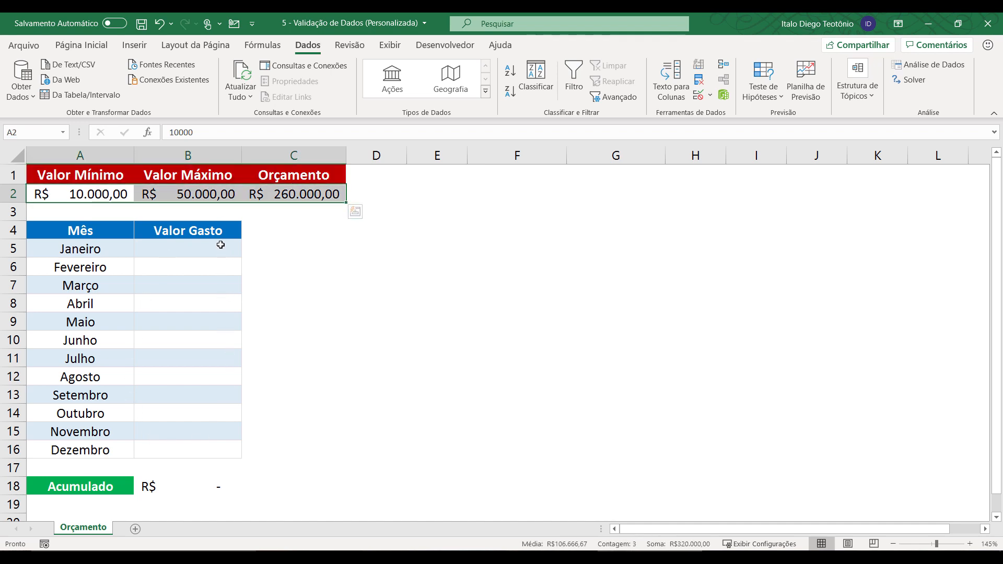
- Open the data validation settings for B5:B16 and replace the custom formula with the opening of an E function, =E(
{"action": "left_click_drag", "start_coordinate": [220, 244], "coordinate": [212, 450]}
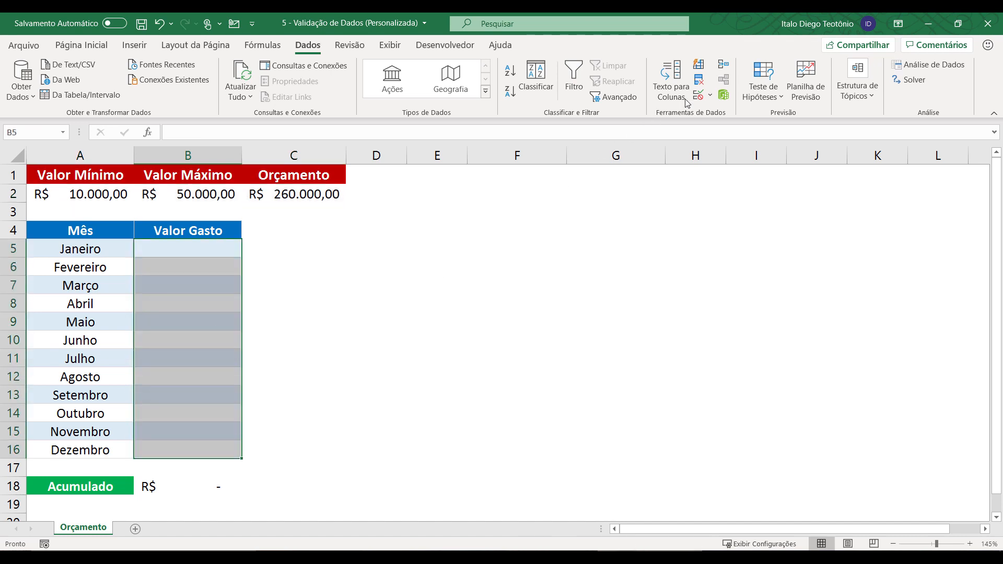
{"action": "left_click", "coordinate": [710, 95]}
{"action": "left_click", "coordinate": [718, 113]}
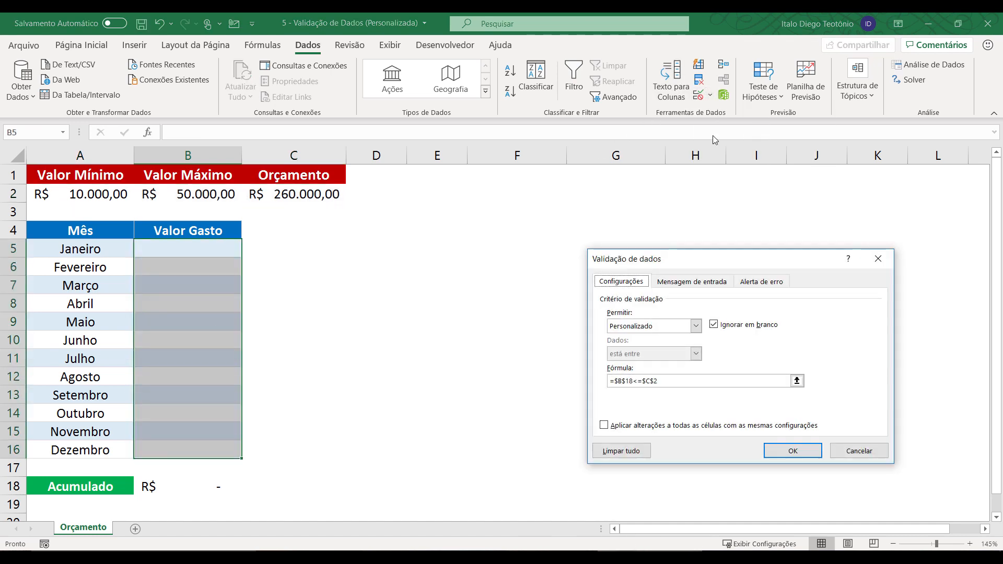
{"action": "left_click_drag", "start_coordinate": [658, 380], "coordinate": [613, 385]}
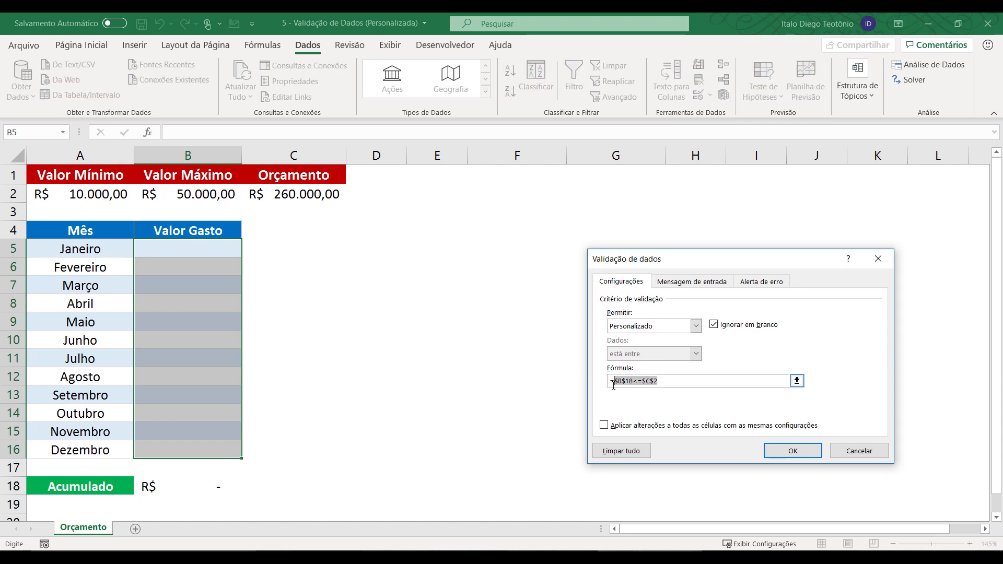
{"action": "left_click", "coordinate": [613, 386]}
{"action": "left_click_drag", "start_coordinate": [658, 381], "coordinate": [617, 380]}
{"action": "key", "text": "BackSpace"}
{"action": "type", "text": "E("}
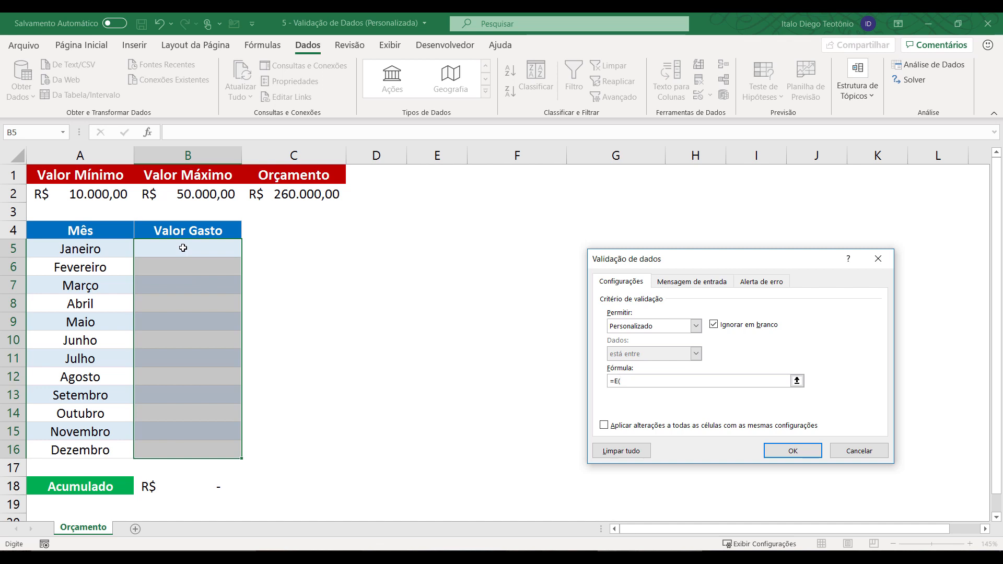
- Add the conditions B5>=$A$2 and B5<=$B$2 to the E validation formula, separated by semicolons
{"action": "left_click", "coordinate": [182, 248]}
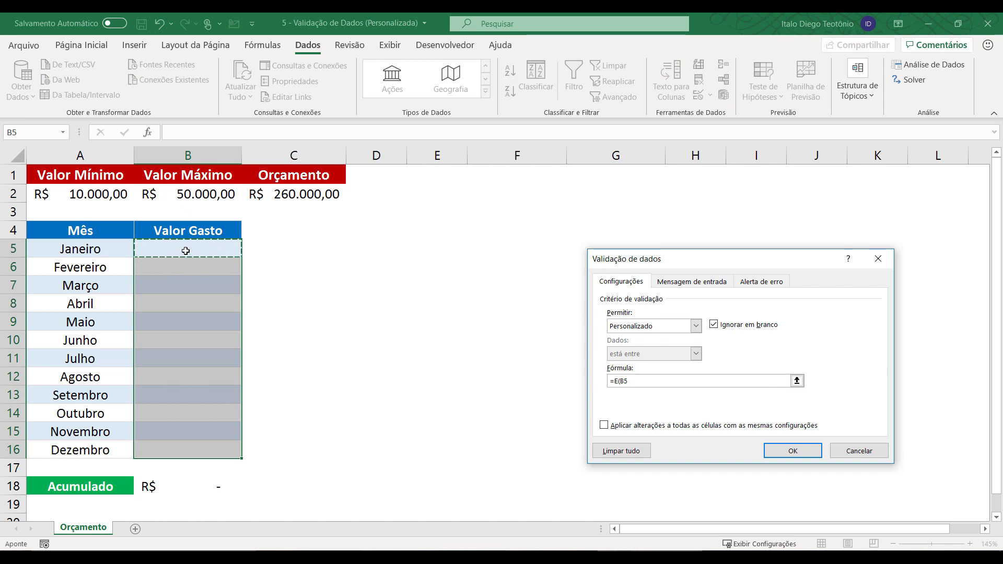
{"action": "type", "text": ">="}
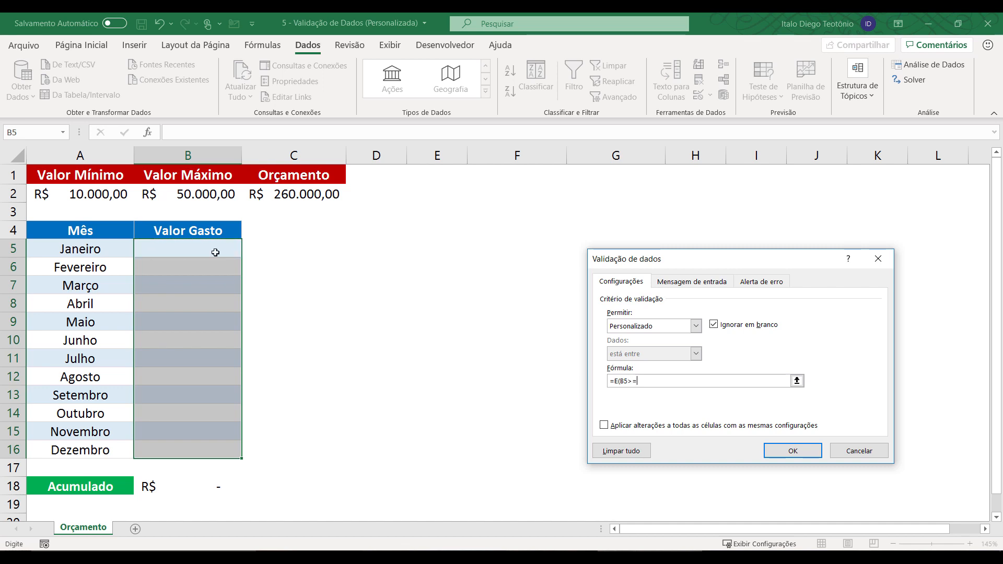
{"action": "left_click", "coordinate": [106, 196]}
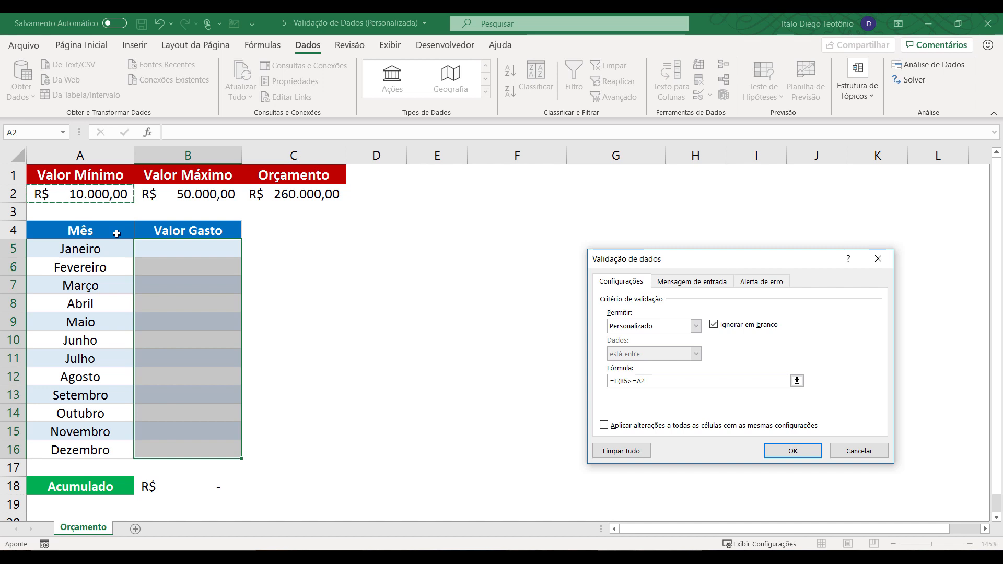
{"action": "key", "text": "F4"}
{"action": "type", "text": ";"}
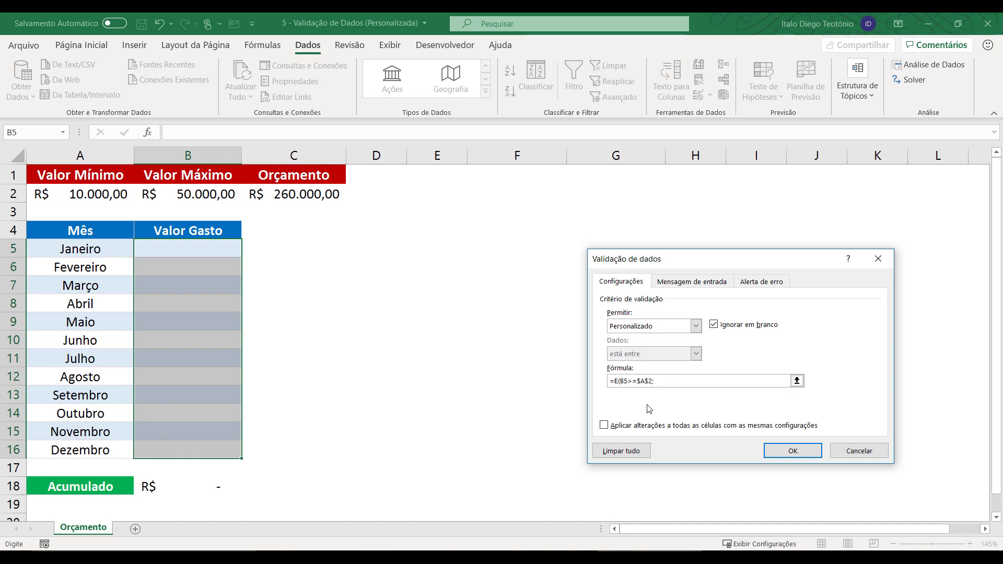
{"action": "type", "text": "B5<="}
{"action": "left_click", "coordinate": [205, 193]}
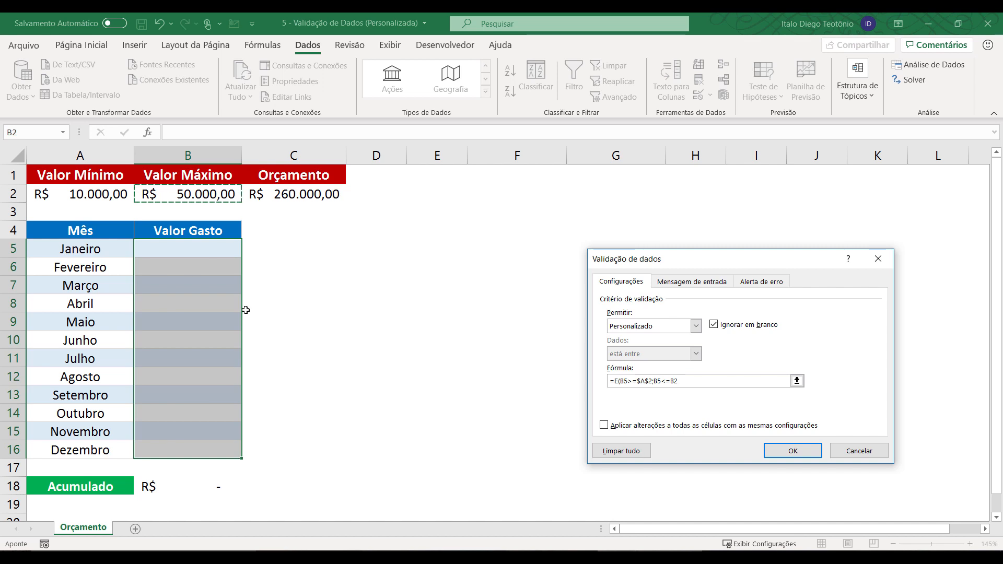
{"action": "key", "text": "F4"}
{"action": "type", "text": ";"}
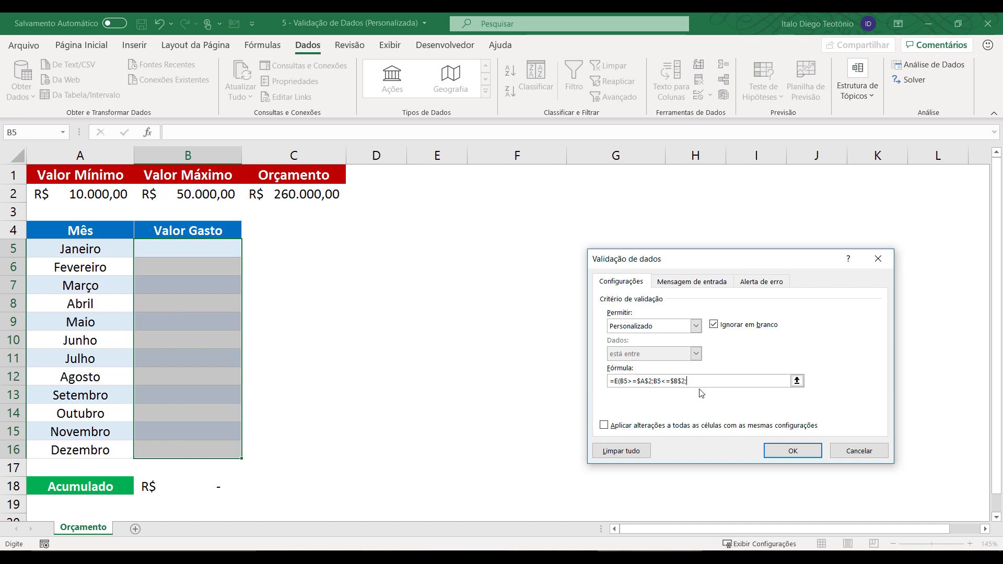
- Complete the E formula with the condition $B$18<=$C$2 and apply the validation to B5:B16
{"action": "left_click", "coordinate": [179, 487]}
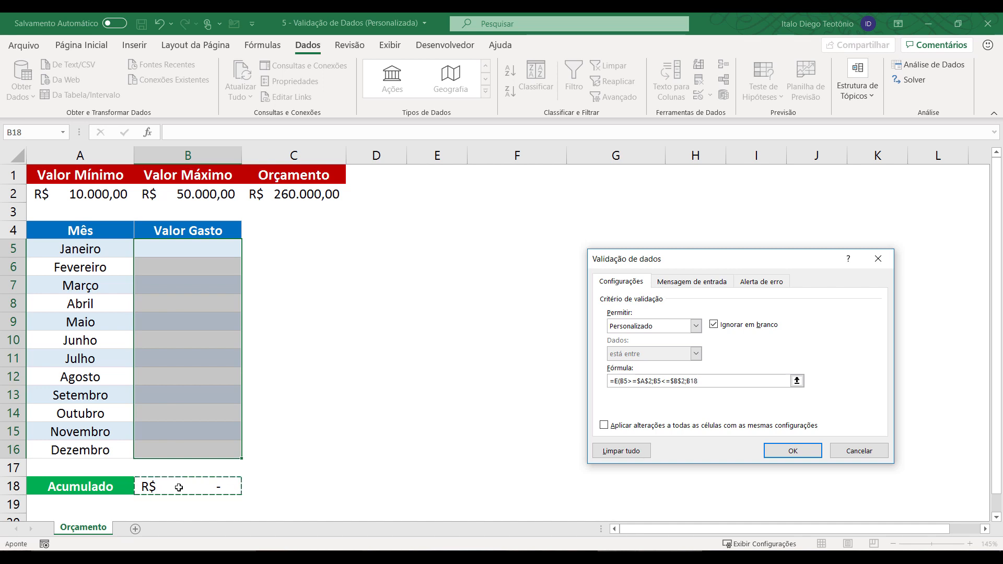
{"action": "key", "text": "F4"}
{"action": "type", "text": "<="}
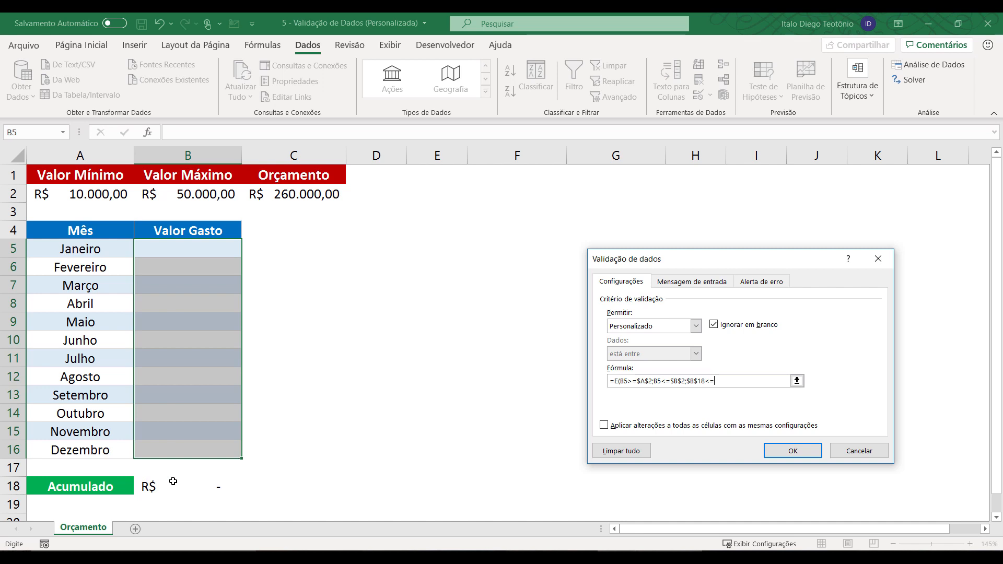
{"action": "left_click", "coordinate": [313, 195]}
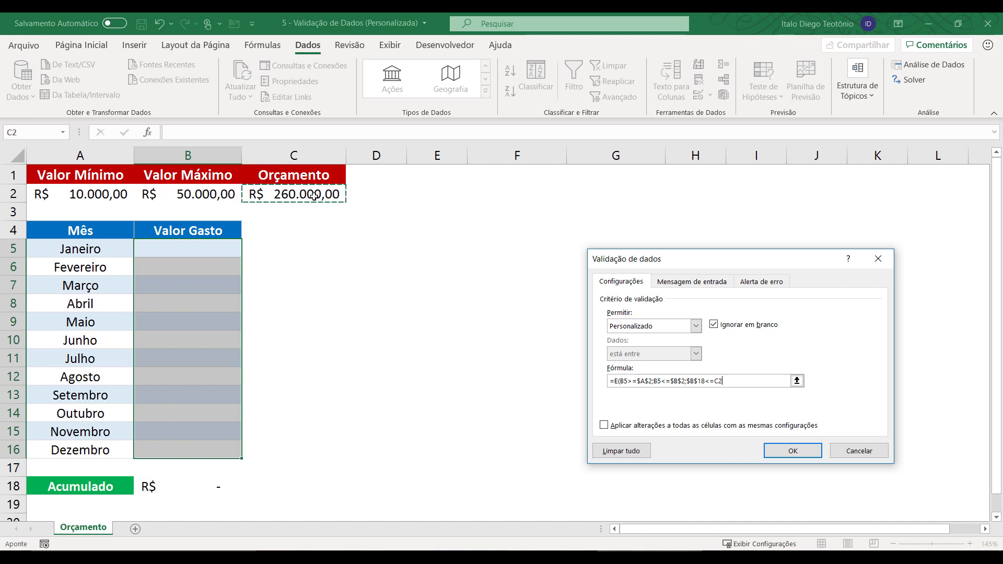
{"action": "key", "text": "F4"}
{"action": "type", "text": ")"}
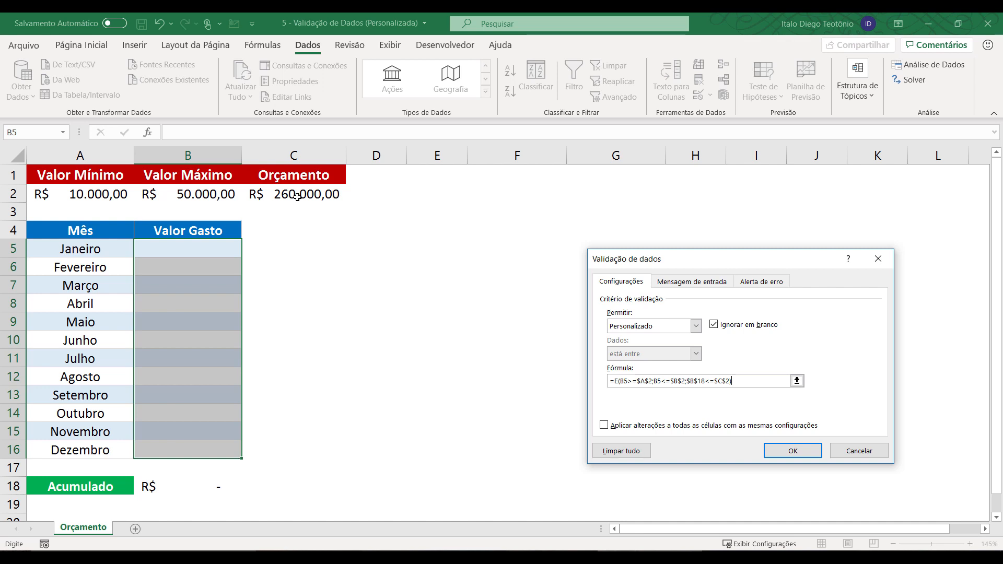
{"action": "left_click", "coordinate": [784, 451]}
- Try to enter 5000 and then 60000 as January's Valor Gasto in B5 to test the limits
{"action": "left_click", "coordinate": [188, 243]}
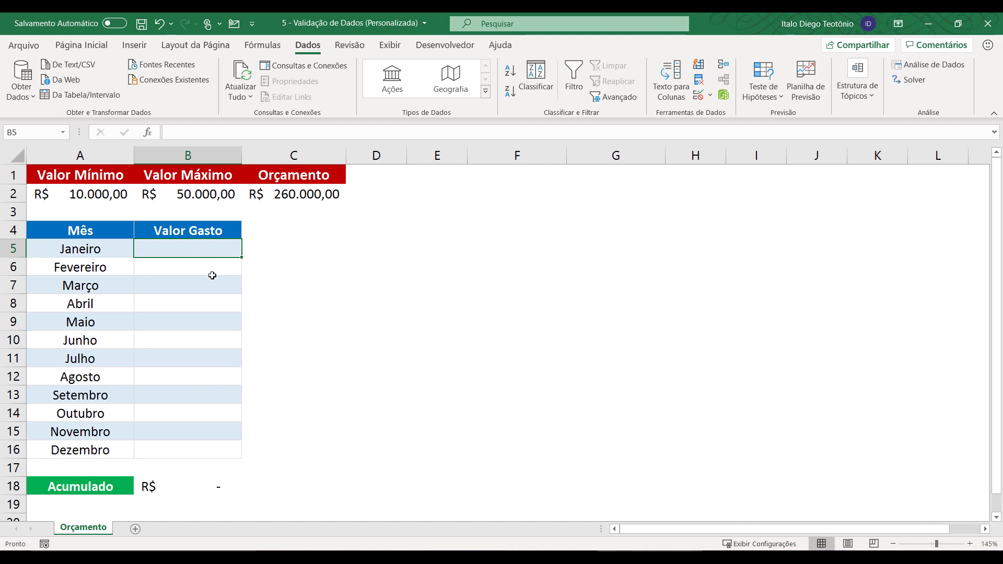
{"action": "type", "text": "5000"}
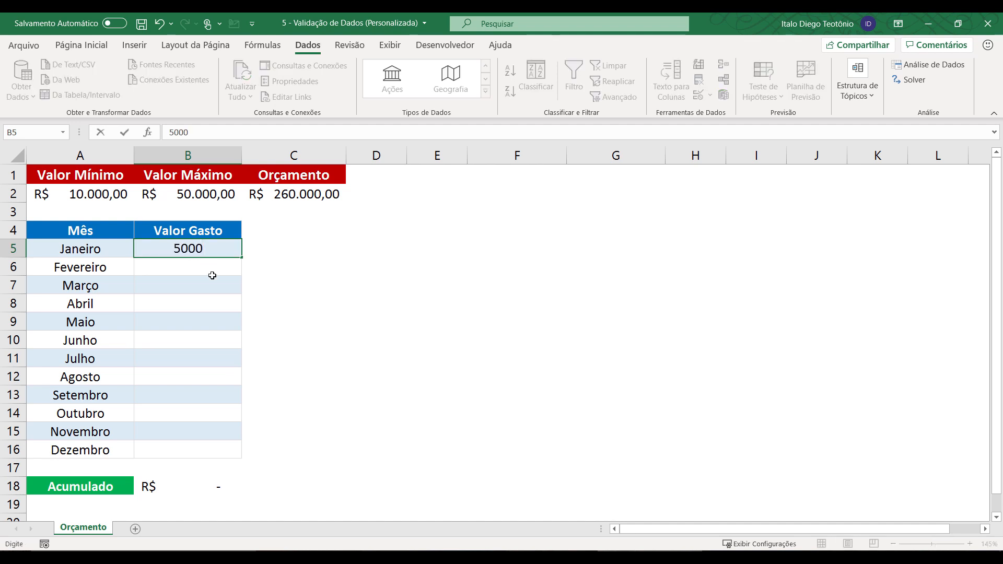
{"action": "key", "text": "Return"}
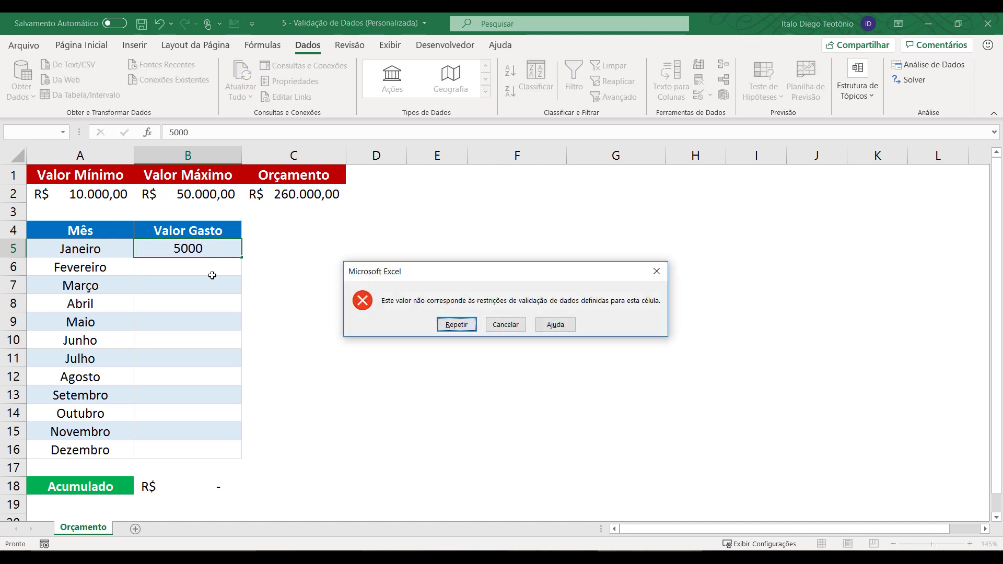
{"action": "key", "text": "Return"}
{"action": "type", "text": "60000"}
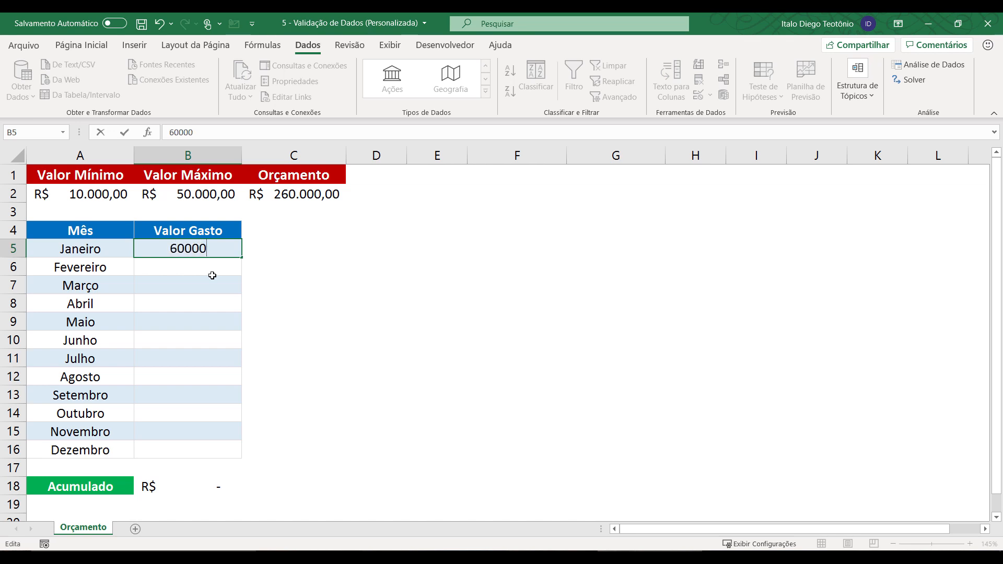
{"action": "key", "text": "Return"}
{"action": "key", "text": "Return"}
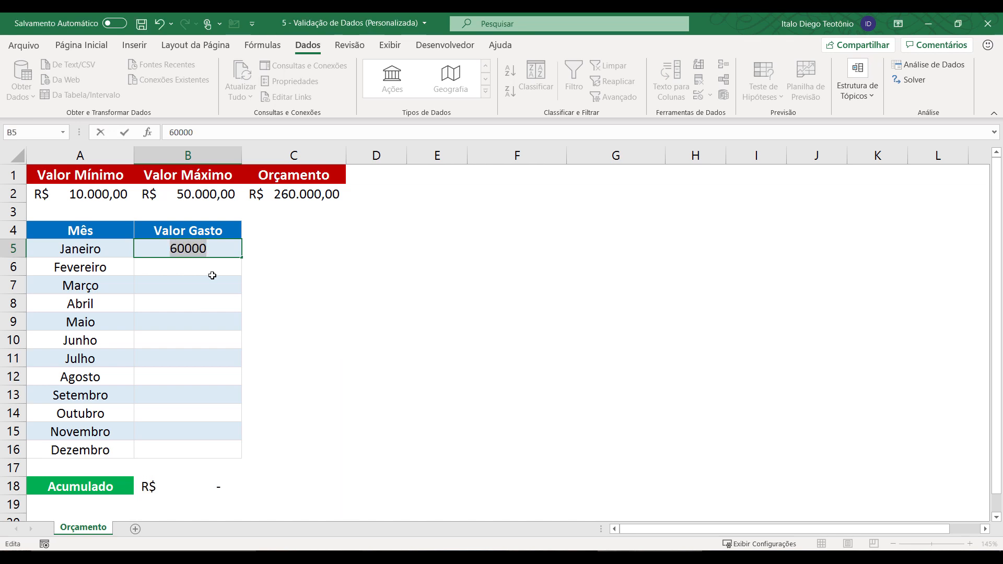
- Enter Valor Gasto amounts of 10000 for January, 50000 for February and 30000 for March in B5:B7
{"action": "type", "text": "10000"}
{"action": "key", "text": "Return"}
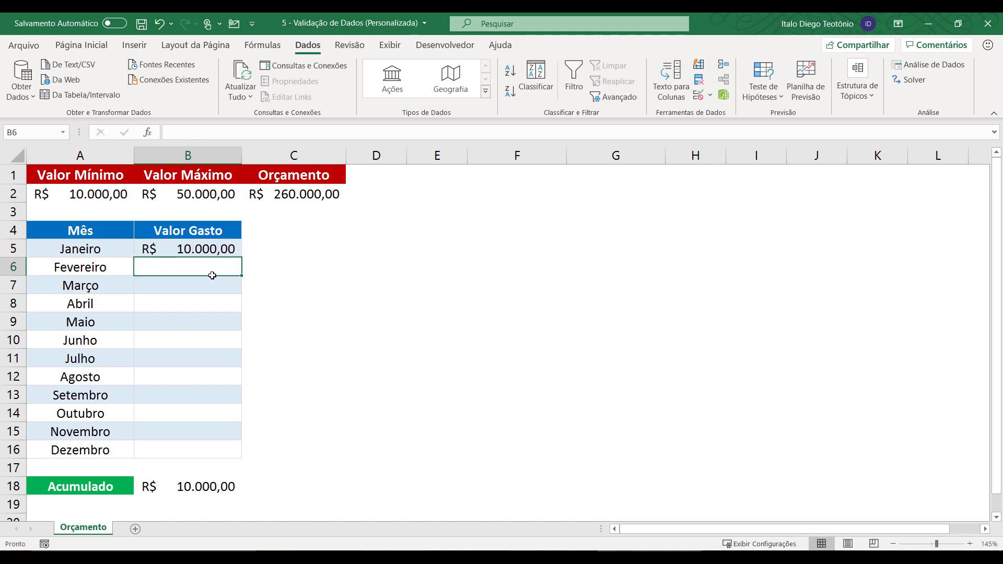
{"action": "type", "text": "50000"}
{"action": "key", "text": "Return"}
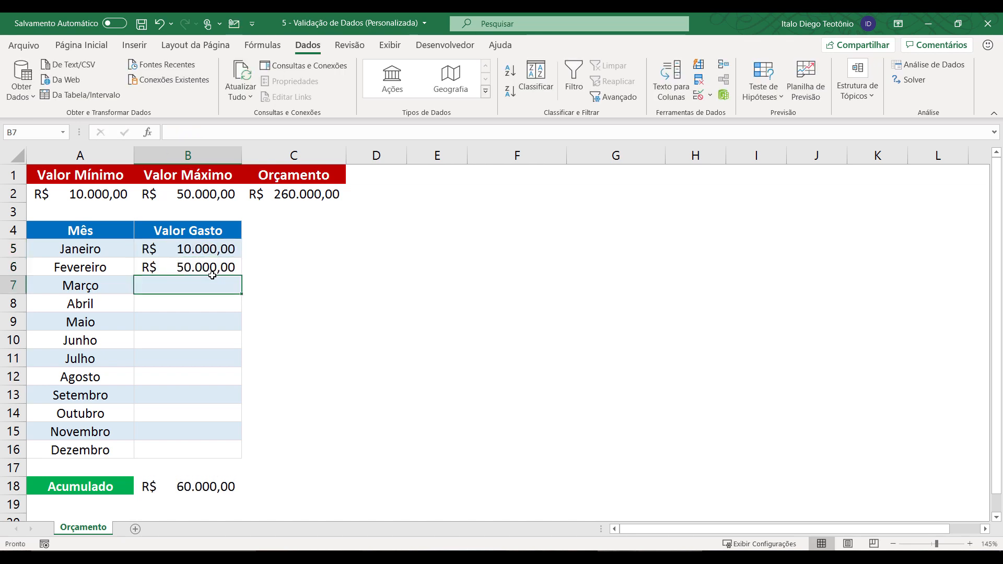
{"action": "type", "text": "30.000"}
{"action": "key", "text": "Return"}
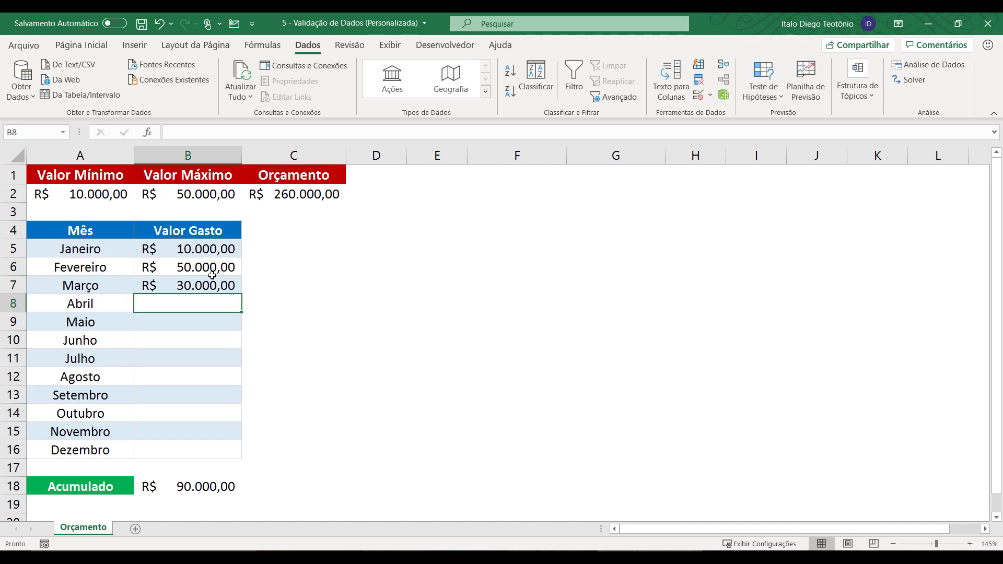
- Fill in Valor Gasto for April to July in B8:B11 with 50000, 20000, 40000 and 30000
{"action": "type", "text": "50000"}
{"action": "key", "text": "Return"}
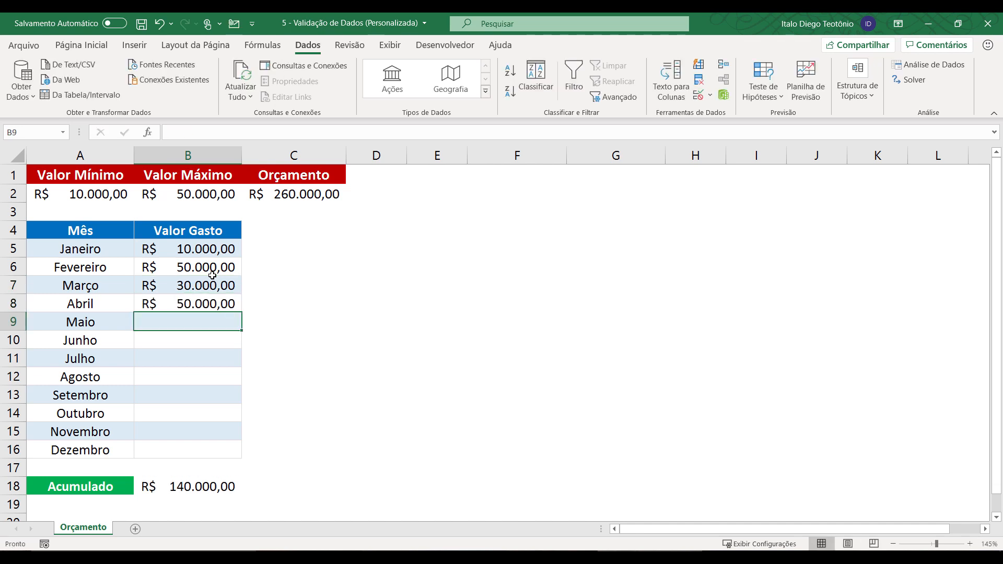
{"action": "type", "text": "20.000"}
{"action": "key", "text": "Return"}
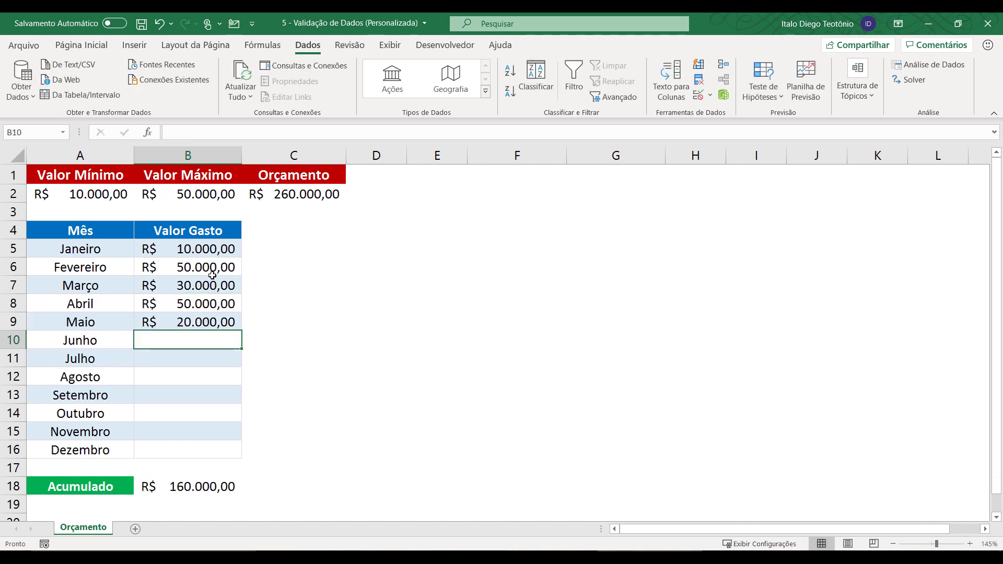
{"action": "type", "text": "40000"}
{"action": "key", "text": "Return"}
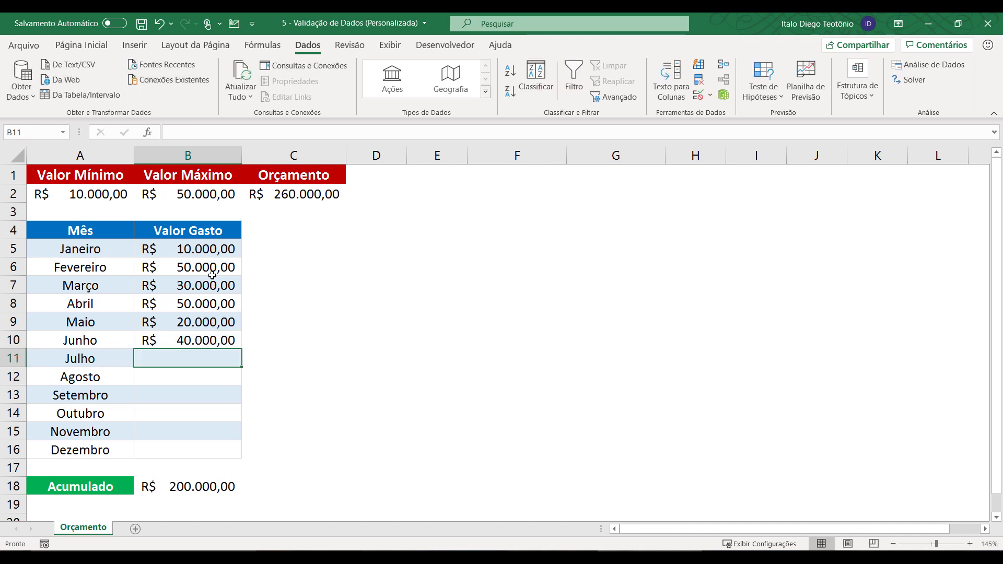
{"action": "type", "text": "30000"}
{"action": "key", "text": "Return"}
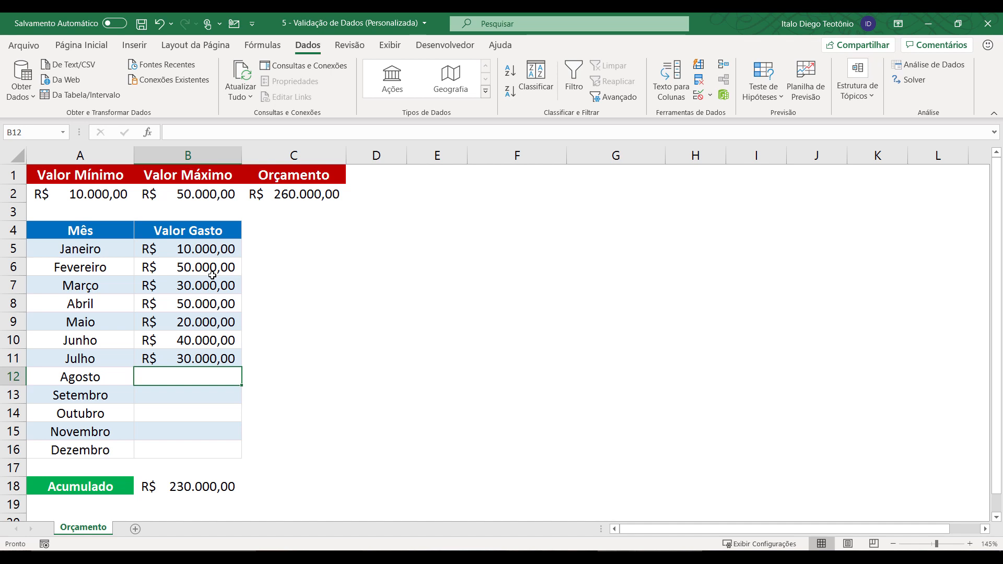
- Enter 40000 as August's Valor Gasto in B12 and raise the Orçamento in C2 to 300000
{"action": "type", "text": "40000"}
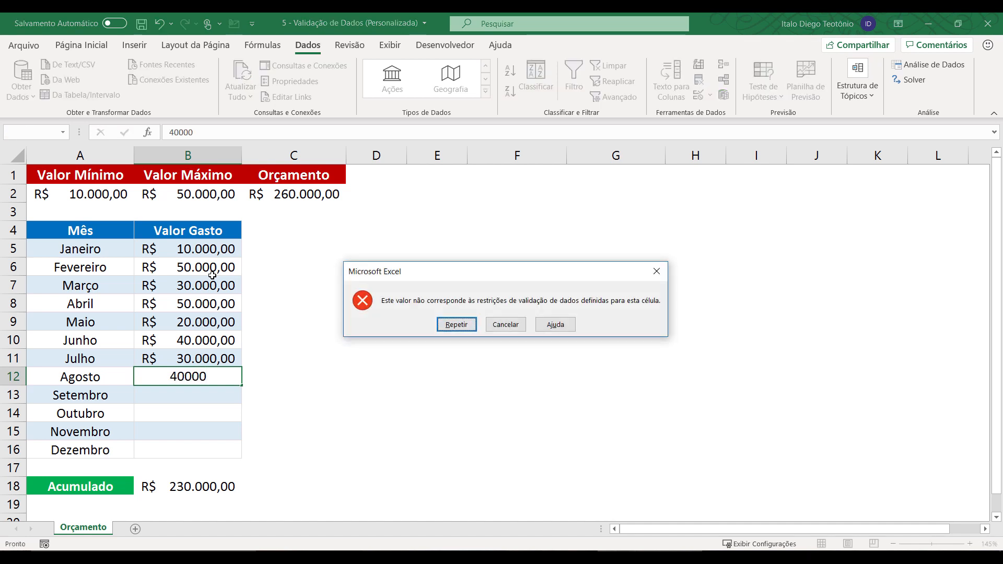
{"action": "key", "text": "Return"}
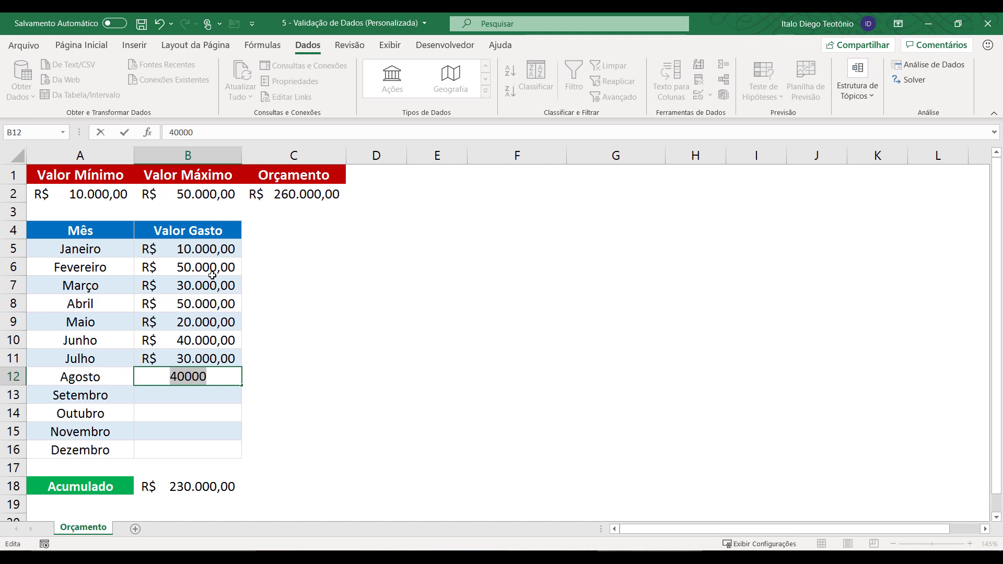
{"action": "left_click", "coordinate": [291, 194]}
{"action": "type", "text": "300.000"}
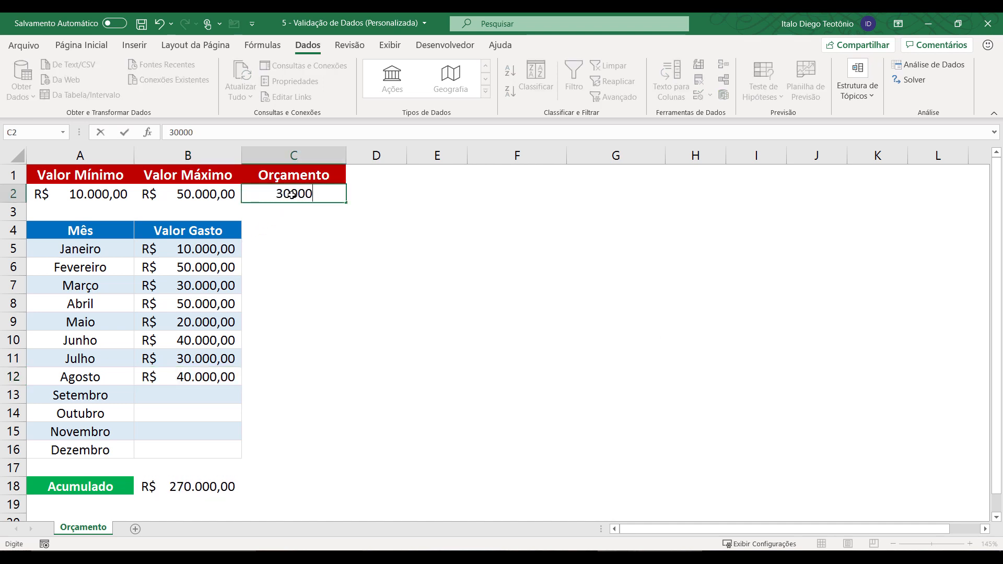
{"action": "key", "text": "Return"}
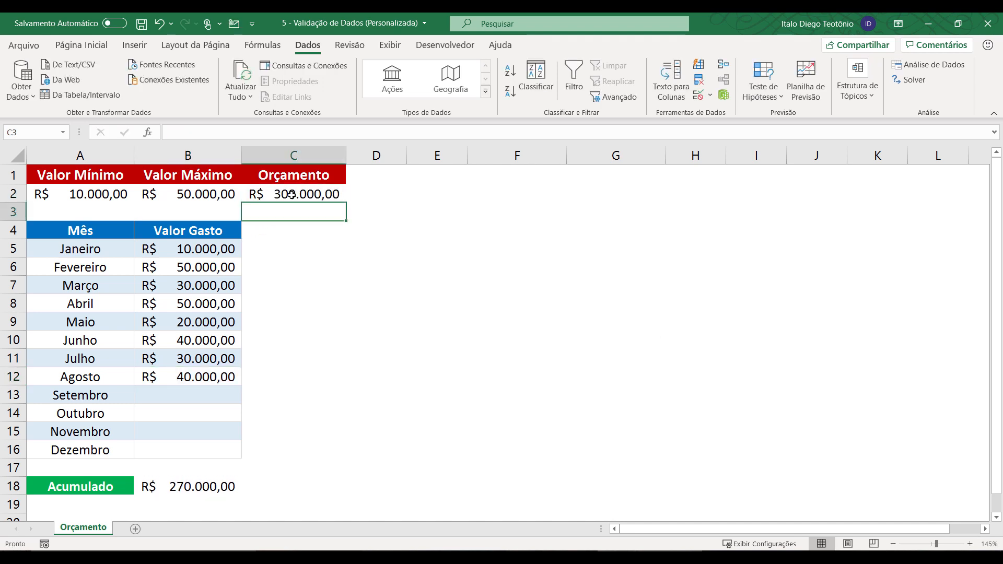
- Try 30000 as September's Valor Gasto in B13 against the new budget and clear the cell again
{"action": "left_click", "coordinate": [183, 396]}
{"action": "left_click", "coordinate": [200, 379]}
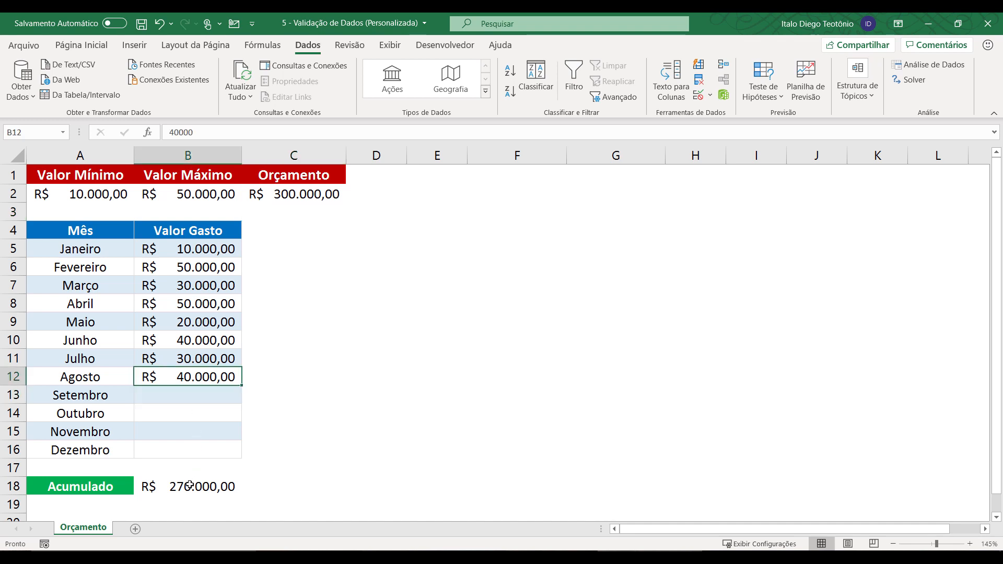
{"action": "left_click", "coordinate": [205, 396]}
{"action": "type", "text": "30000"}
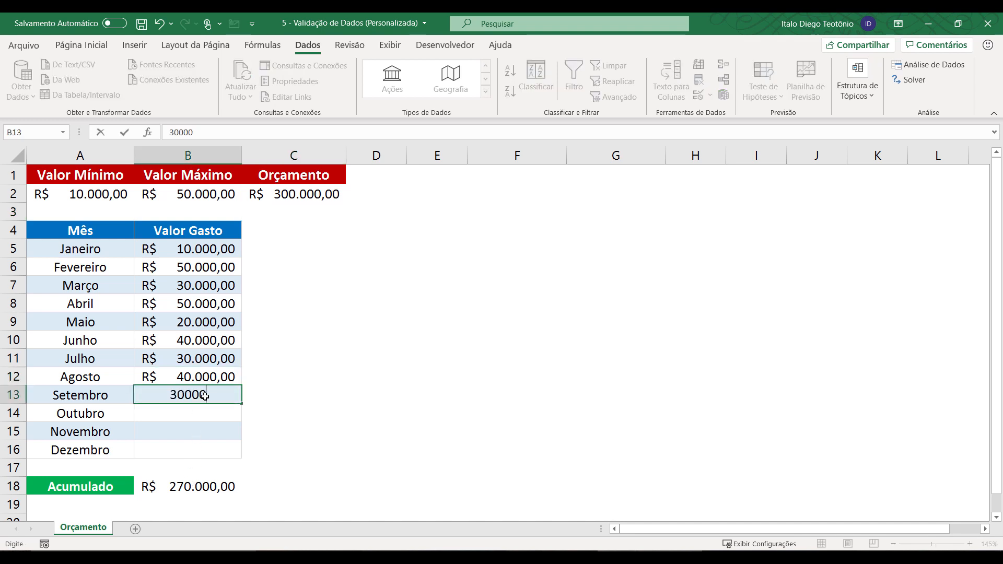
{"action": "key", "text": "Return"}
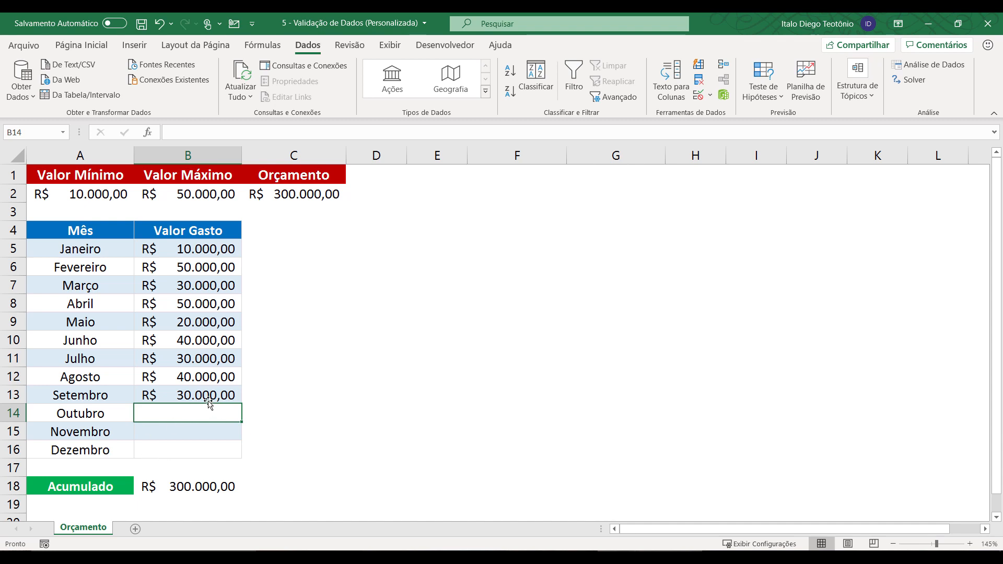
{"action": "left_click", "coordinate": [208, 395]}
{"action": "key", "text": "Delete"}
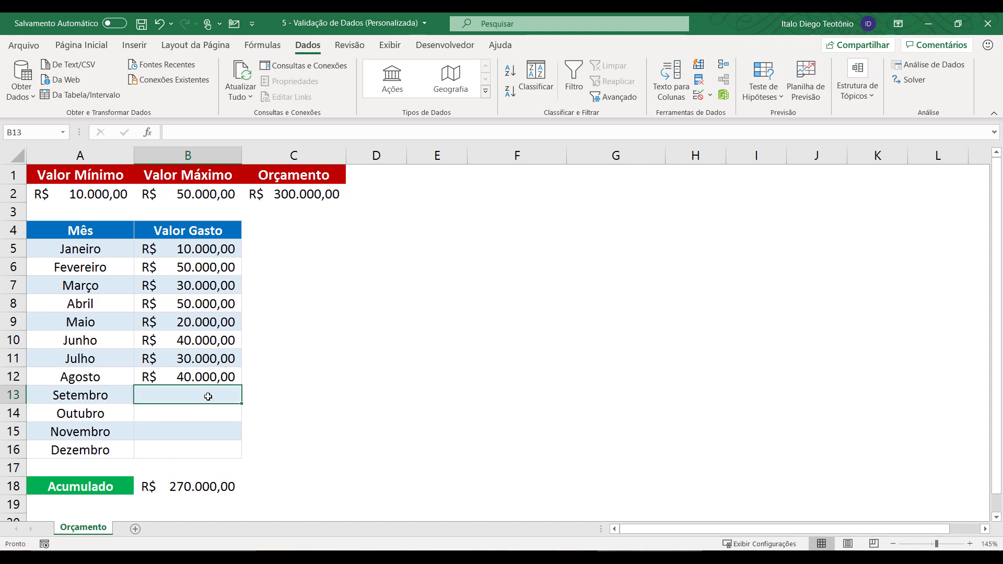
- Lower the Valor Mínimo in A2 to 5000
{"action": "left_click", "coordinate": [100, 194]}
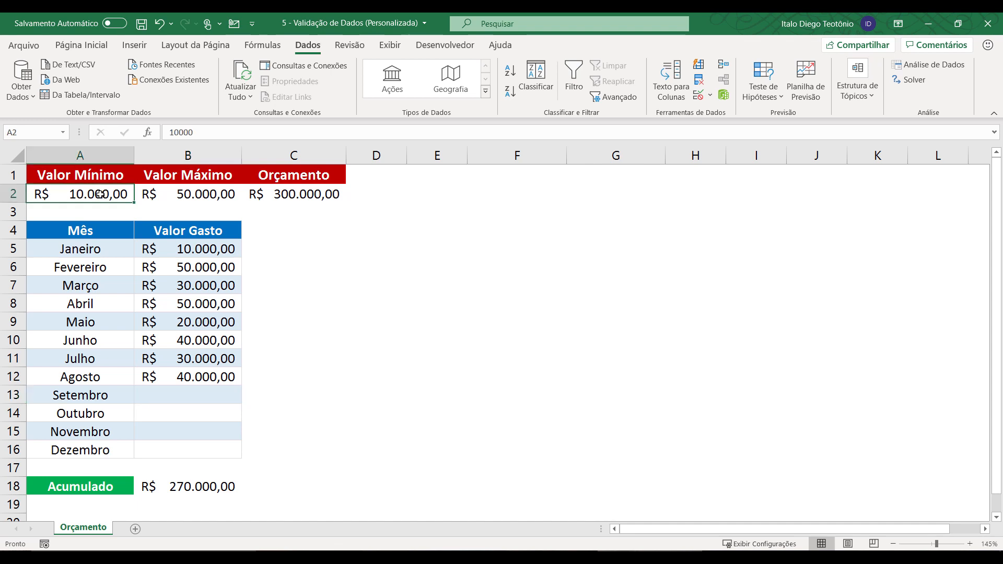
{"action": "type", "text": "5000"}
{"action": "key", "text": "Return"}
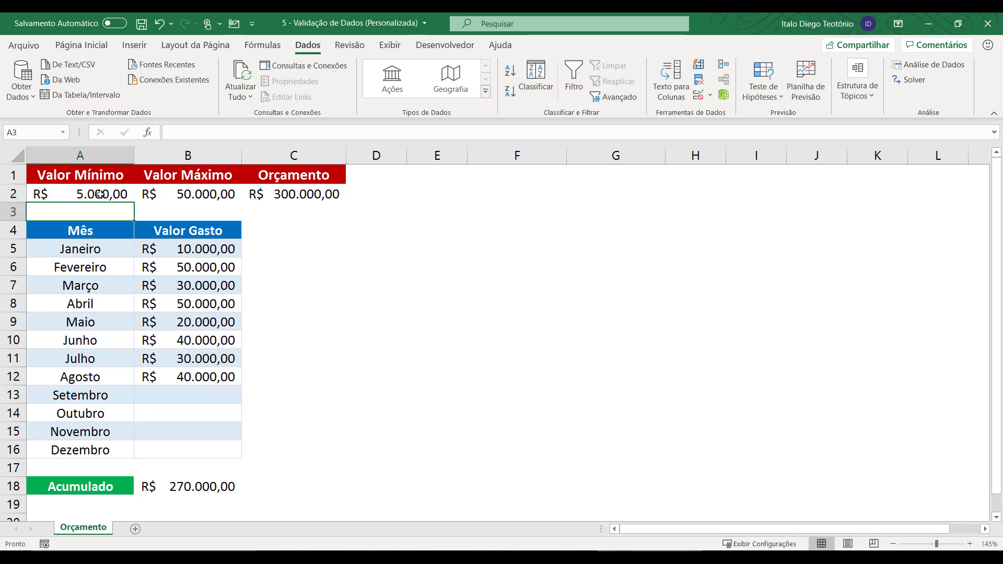
- Fill in Valor Gasto for September to December in B13:B16 with 5000, 5000, 10000 and 10000
{"action": "left_click", "coordinate": [176, 396]}
{"action": "type", "text": "5000"}
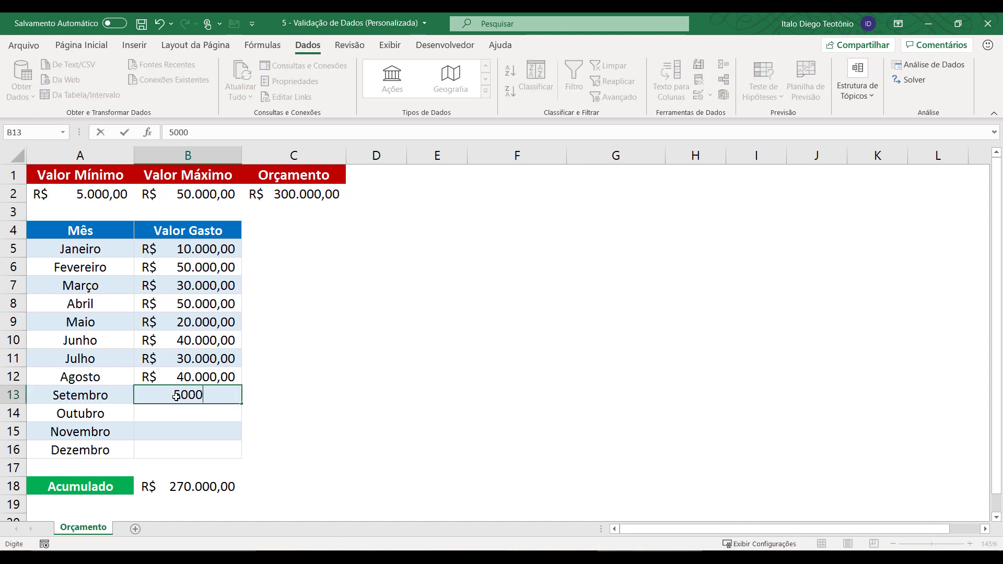
{"action": "key", "text": "Return"}
{"action": "type", "text": "5000"}
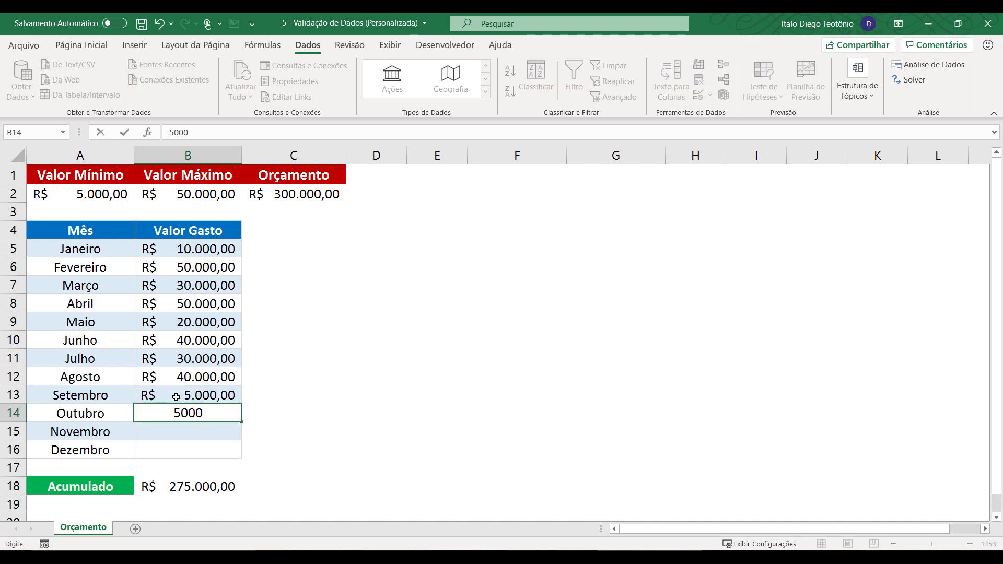
{"action": "key", "text": "Return"}
{"action": "type", "text": "100000,00"}
{"action": "key", "text": "Return"}
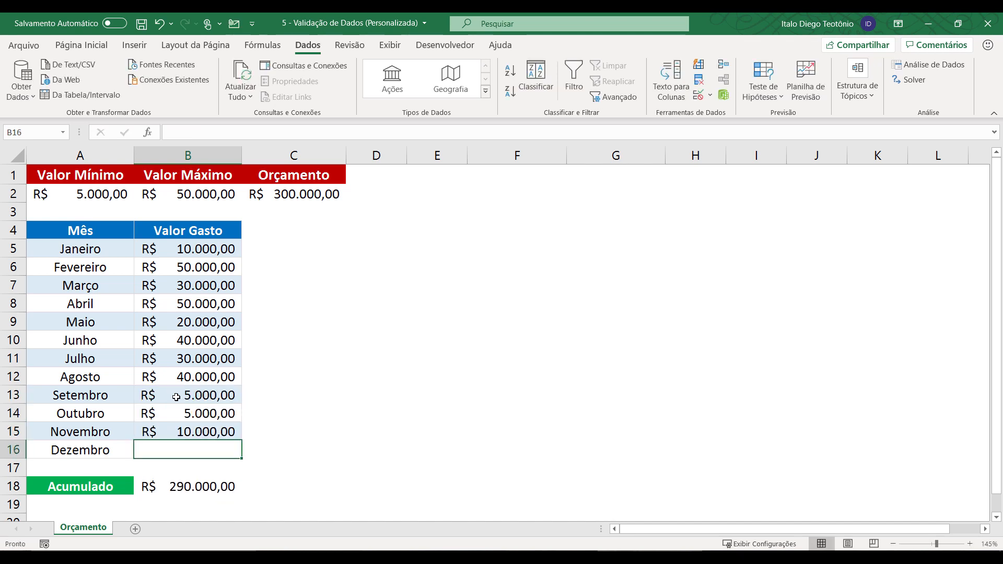
{"action": "type", "text": "10000"}
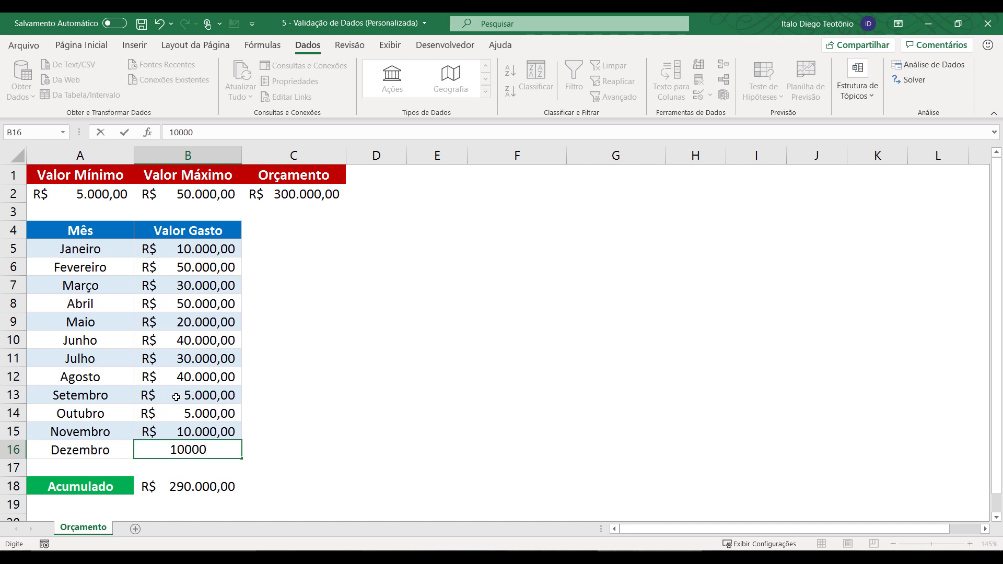
{"action": "key", "text": "Return"}
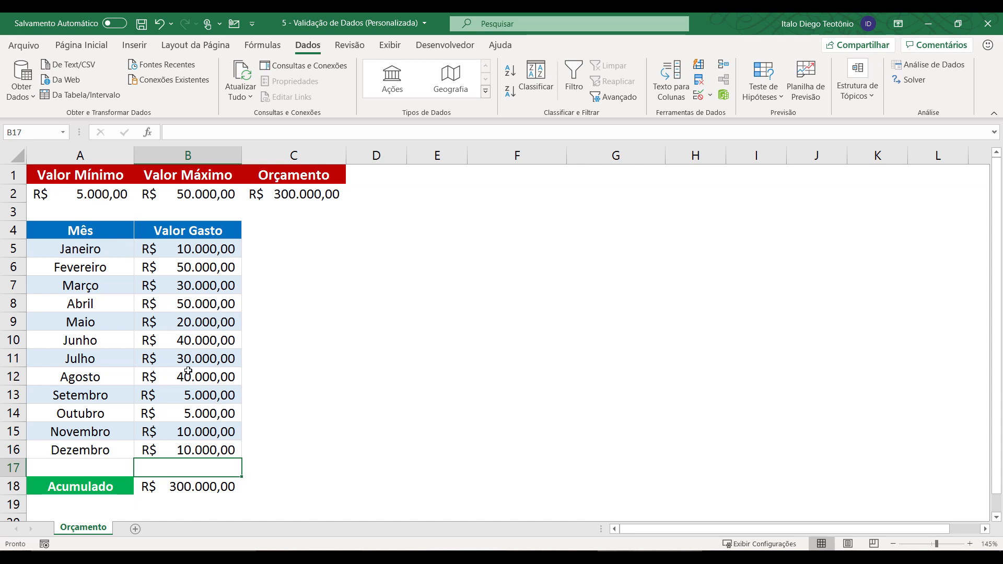
- Set the Valor Mínimo in A2 back to 10000
{"action": "left_click", "coordinate": [85, 193]}
{"action": "type", "text": "1"}
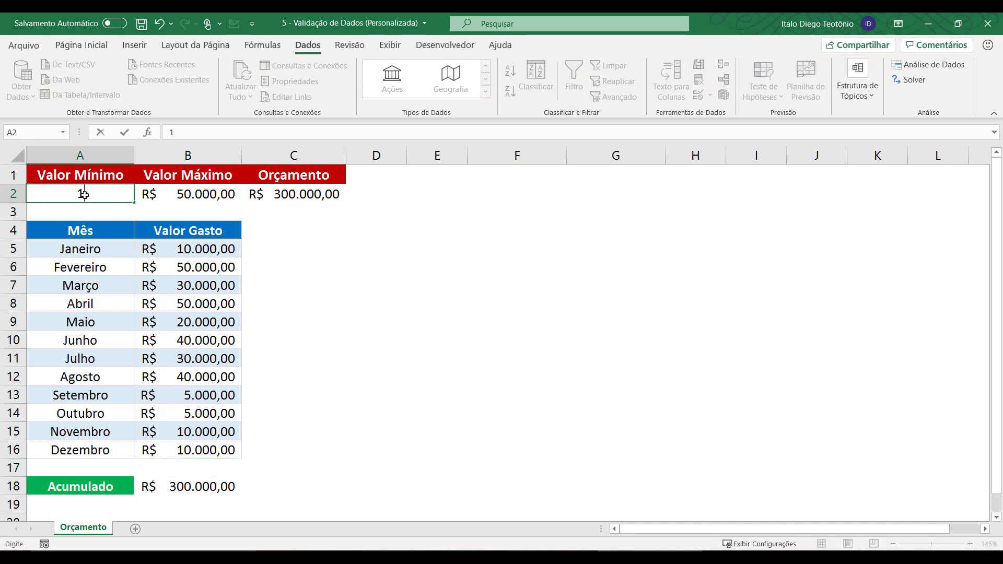
{"action": "type", "text": "0.000"}
{"action": "key", "text": "Return"}
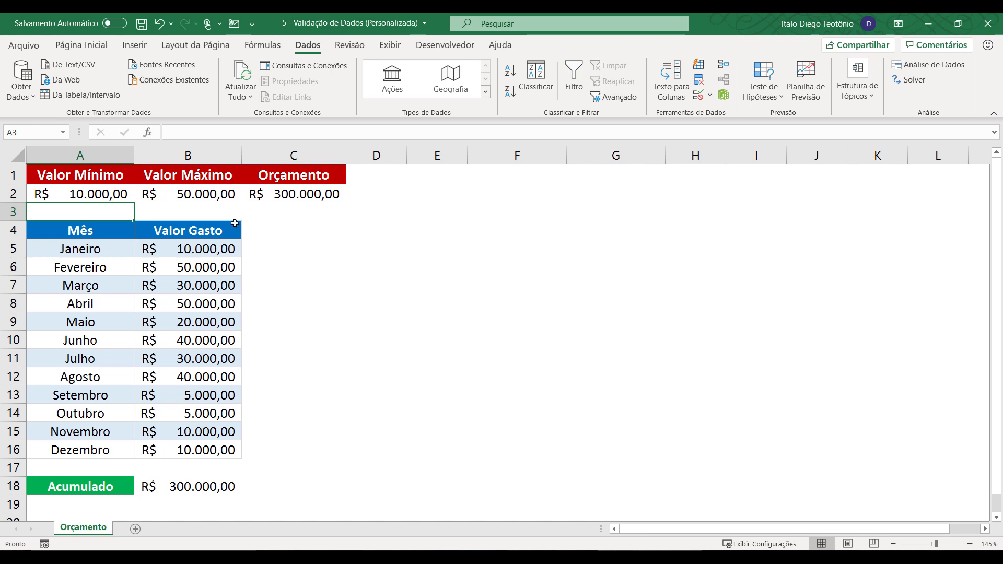
- Circle the invalid data on the sheet to mark amounts that break the validation rule
{"action": "left_click", "coordinate": [709, 95]}
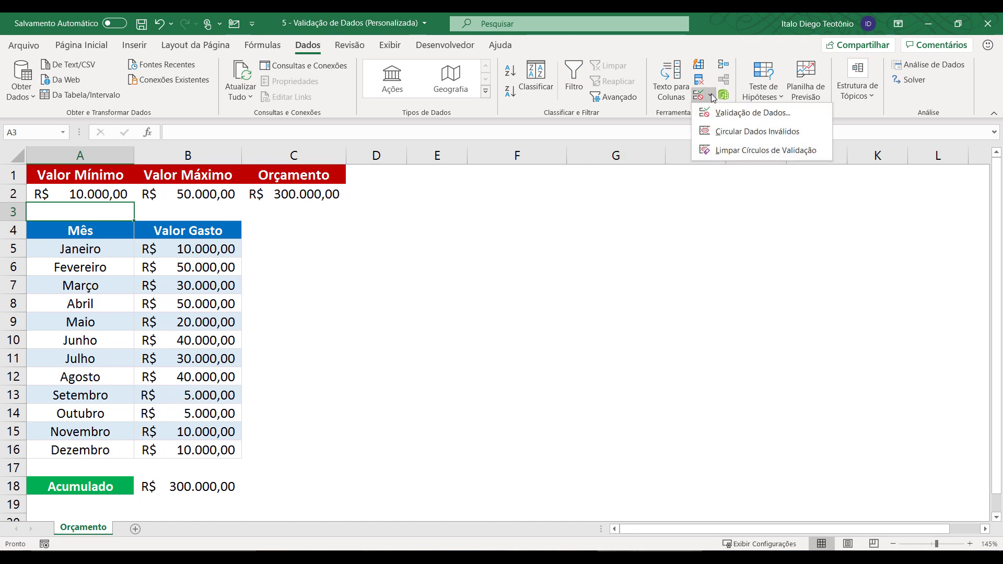
{"action": "left_click", "coordinate": [729, 134]}
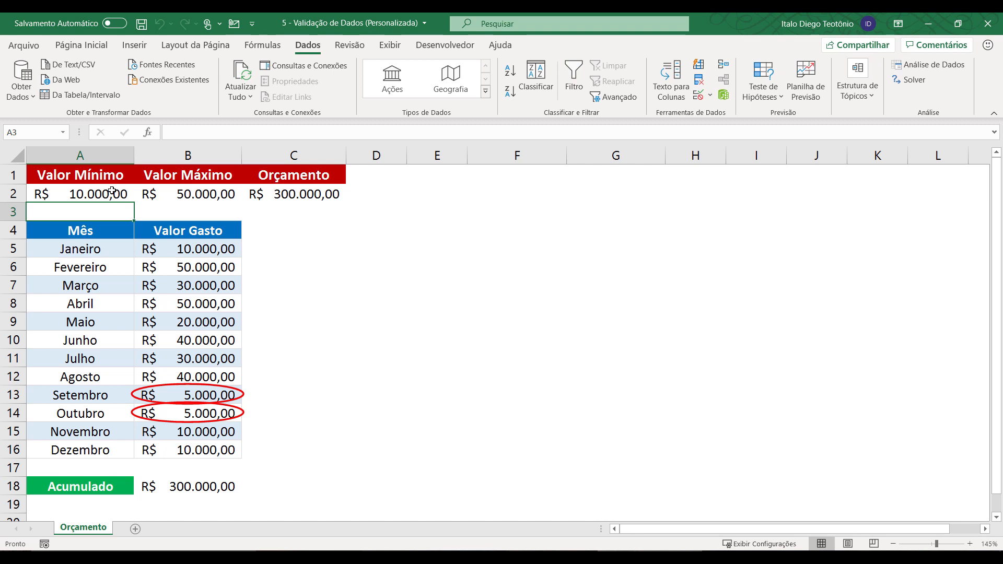
{"action": "left_click", "coordinate": [265, 382]}
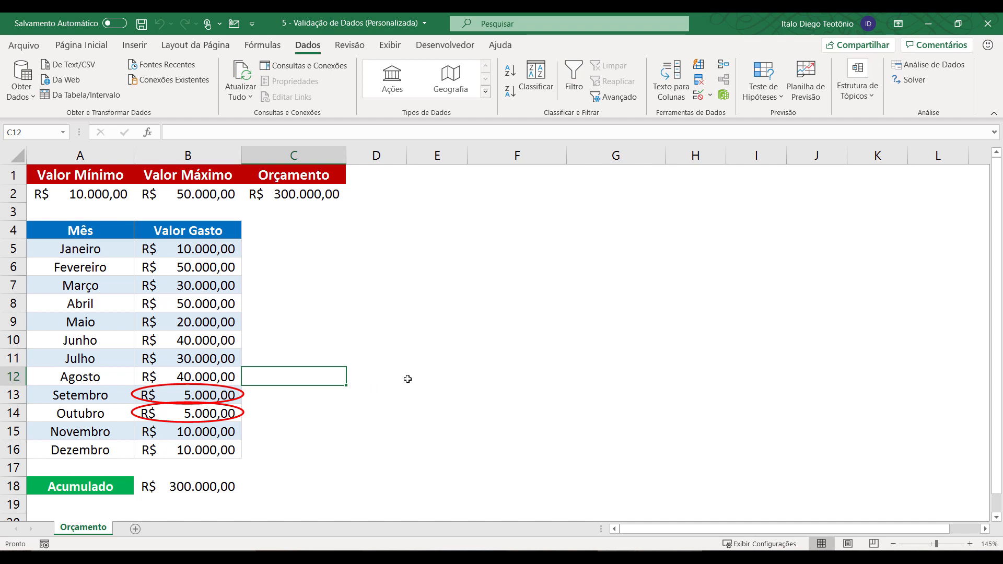